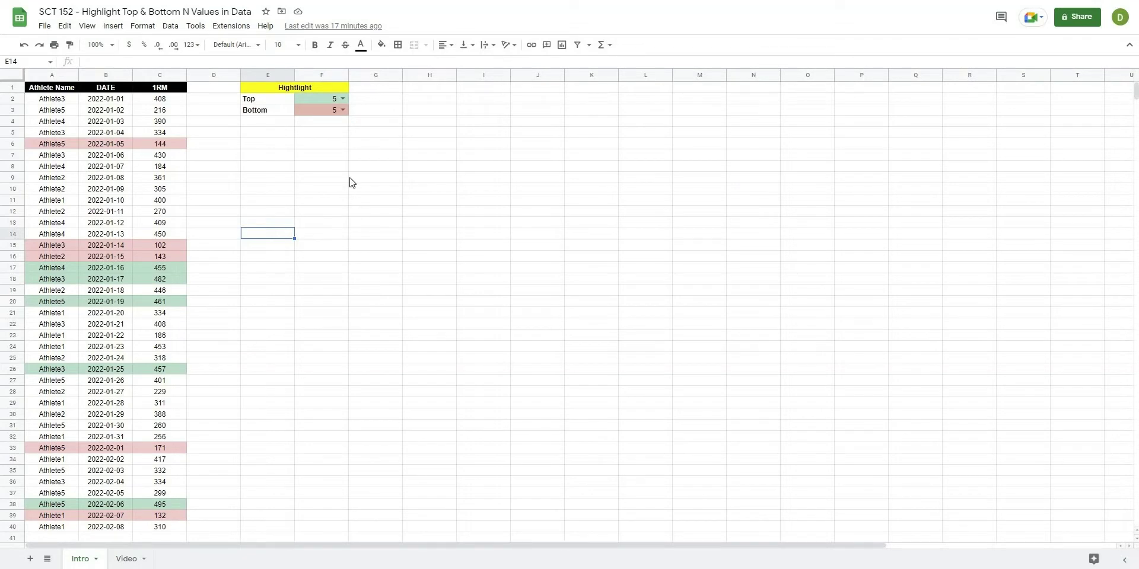
On the Intro sheet, choose 10 as the Top count and 15 as the Bottom count.
click(344, 98)
click(350, 117)
click(342, 111)
key(Return)
click(395, 216)
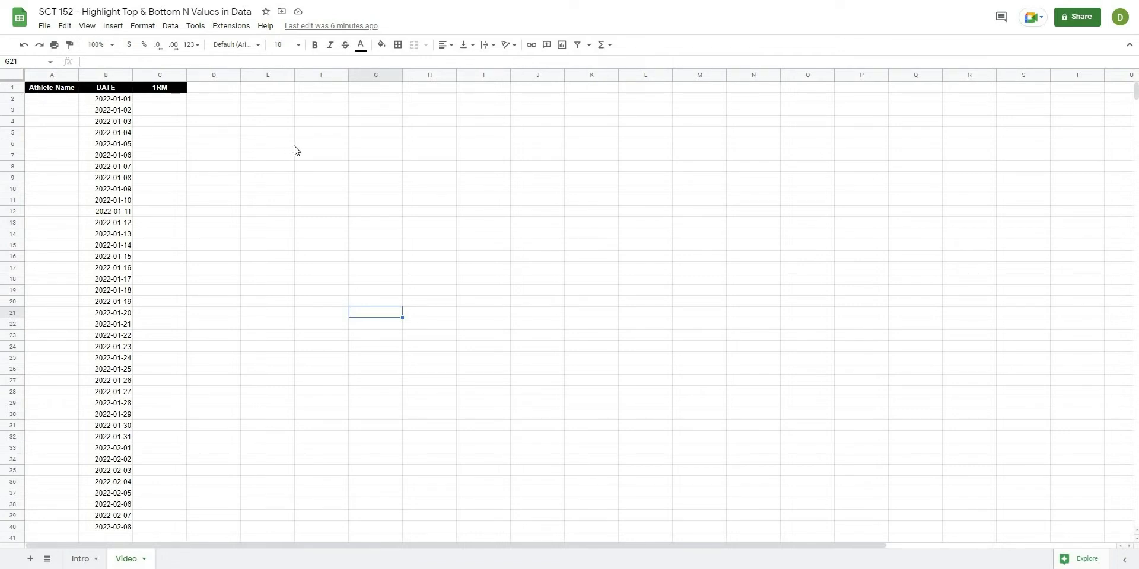
click(320, 170)
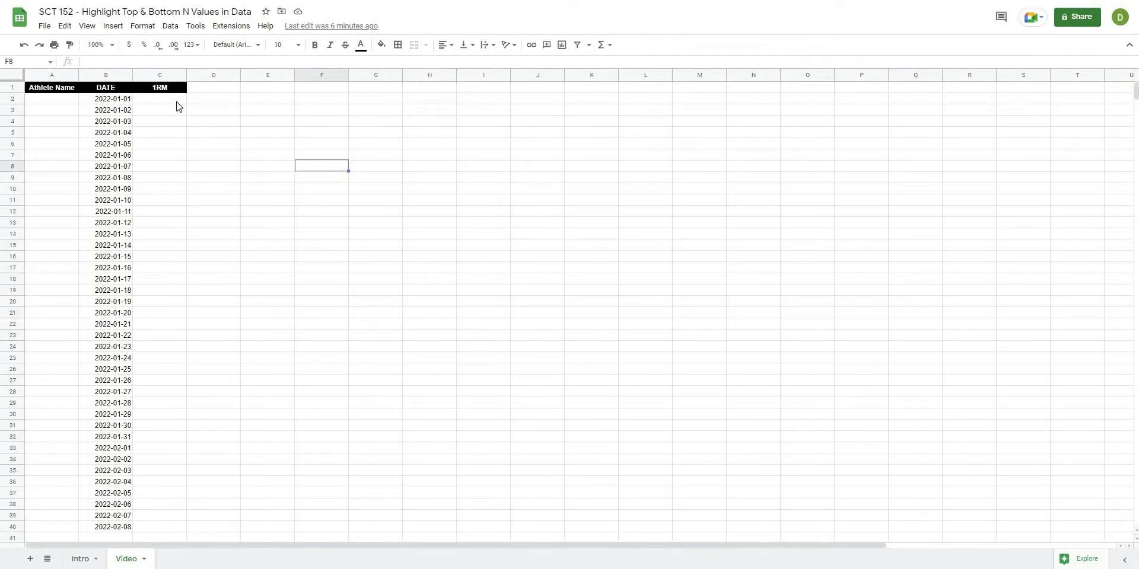
click(177, 101)
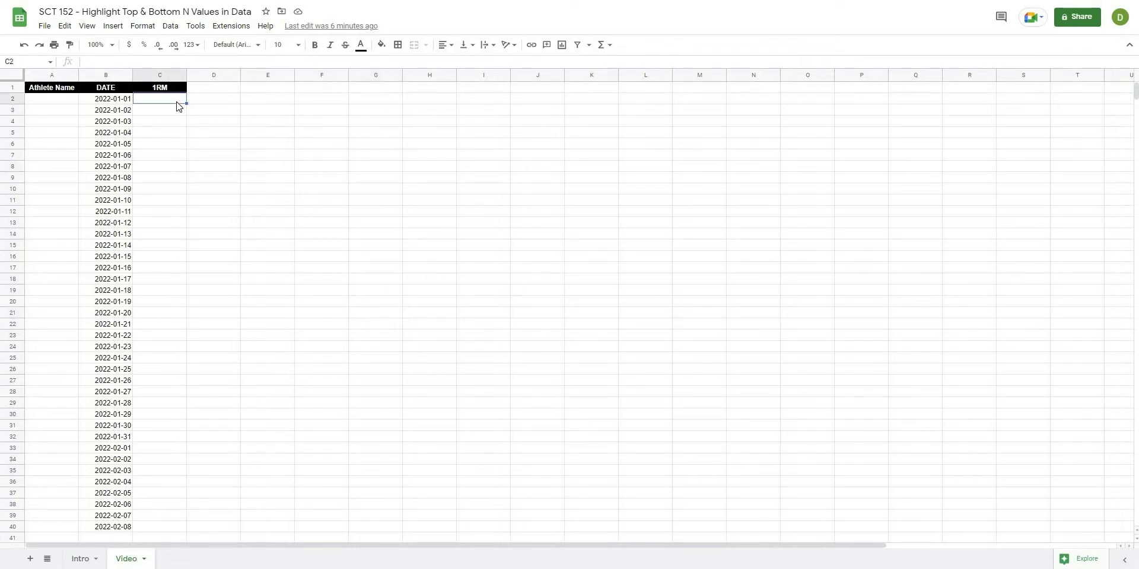
click(313, 112)
click(261, 145)
click(205, 147)
click(51, 97)
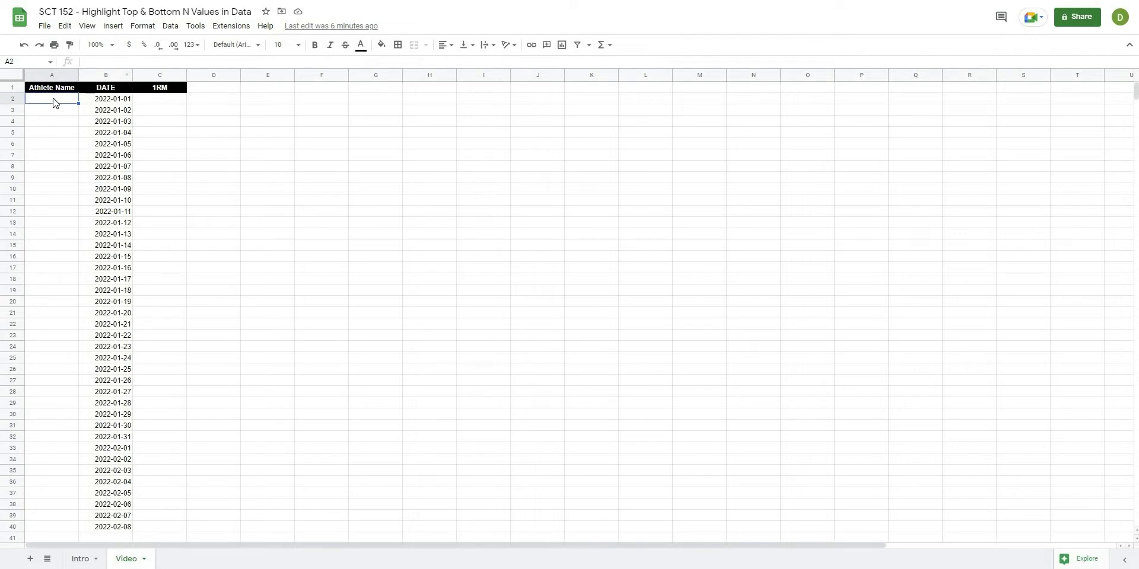
Enter the formula ="Athlete " & RANDBETWEEN(1, 5) in cell A2.
click(92, 60)
text(="Athlete ")
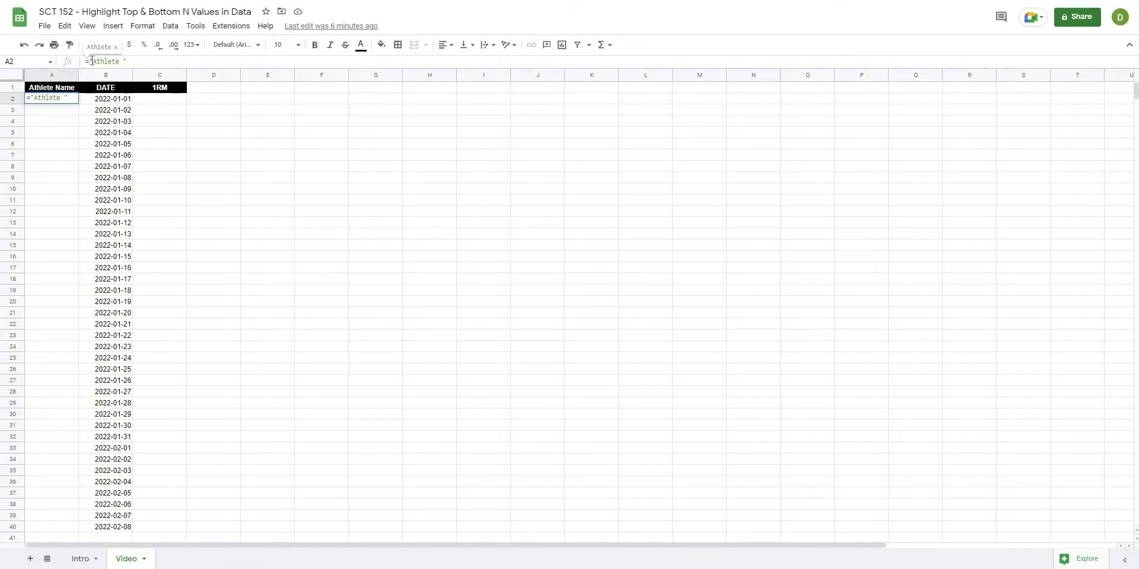
text( &)
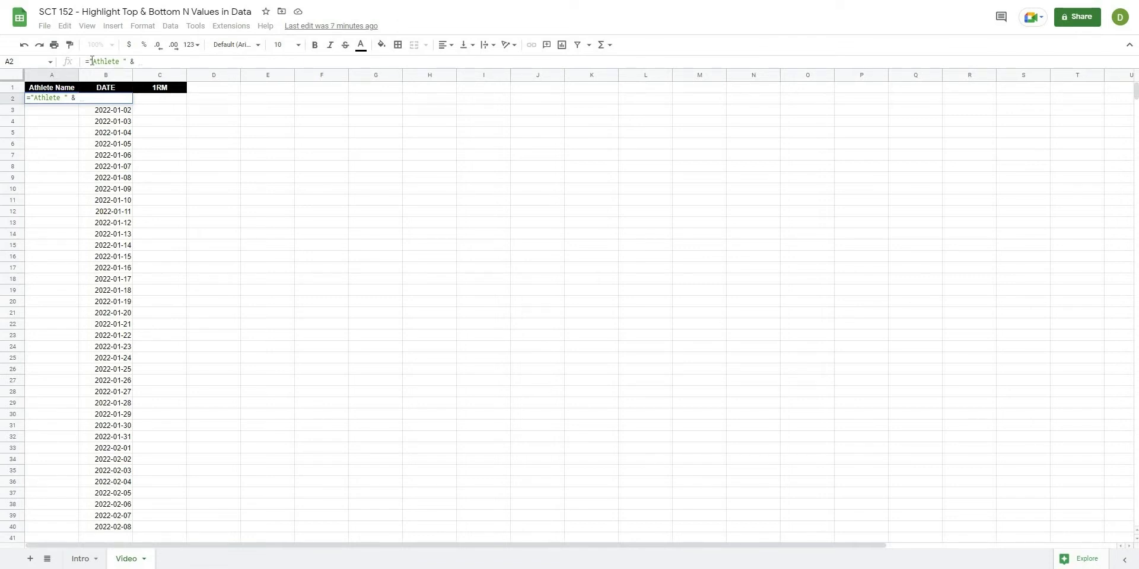
text(randb)
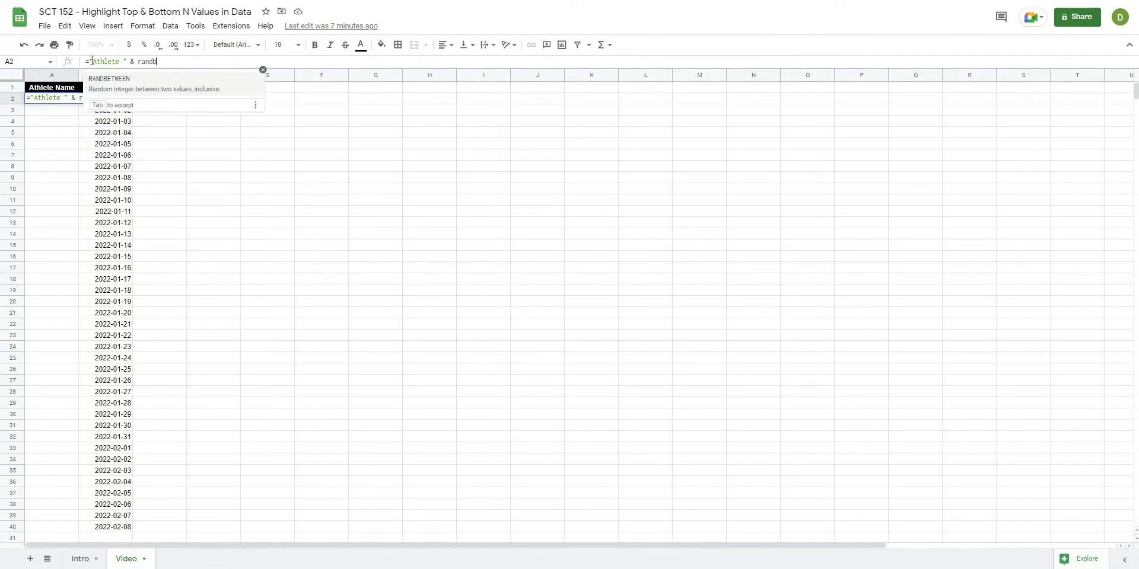
text(etween()
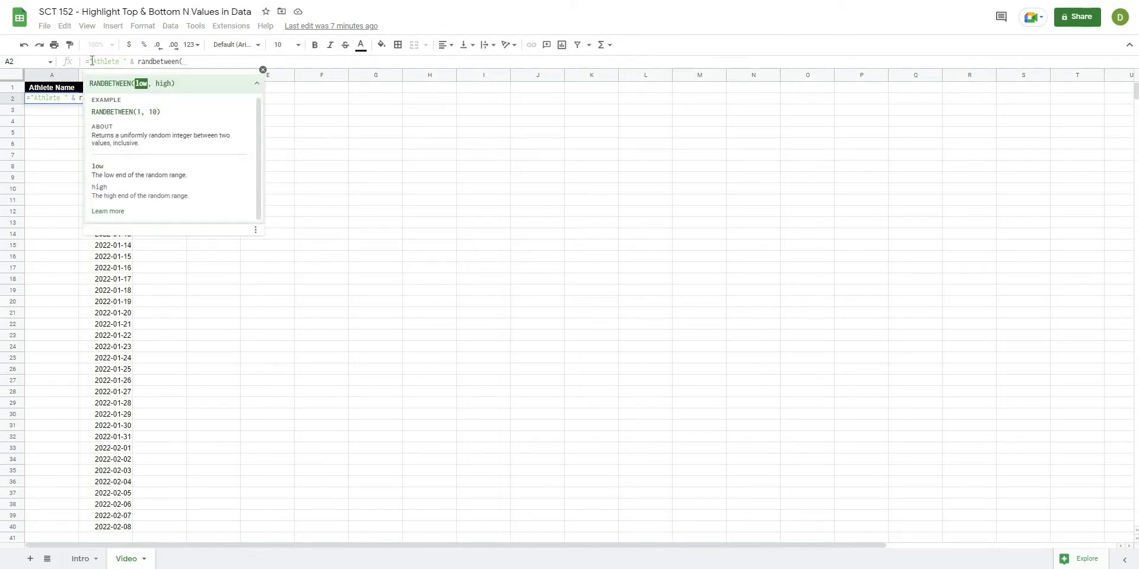
text(1, )
text(5)
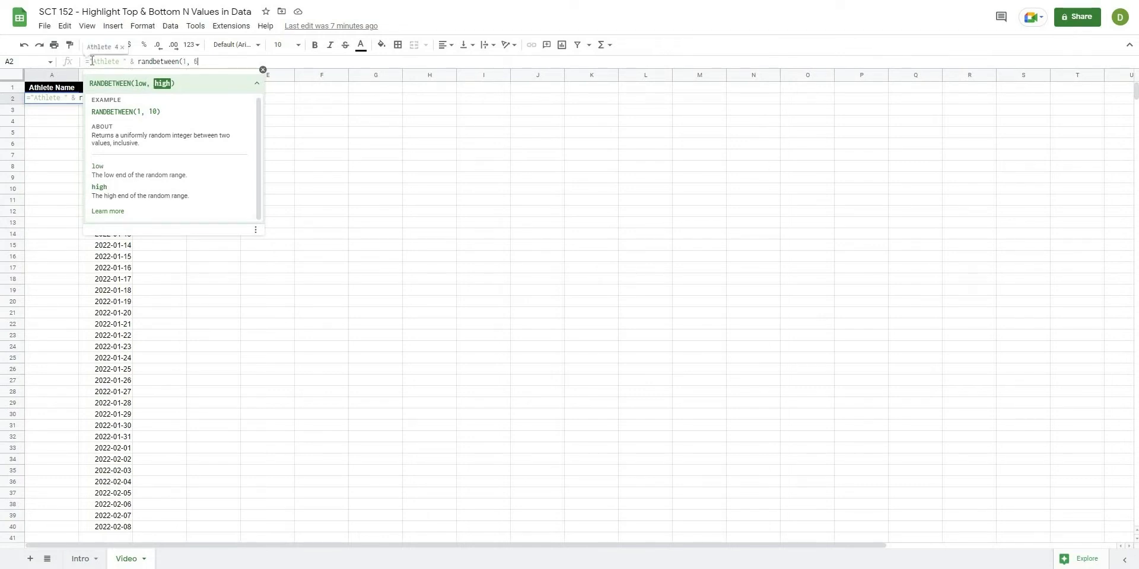
text())
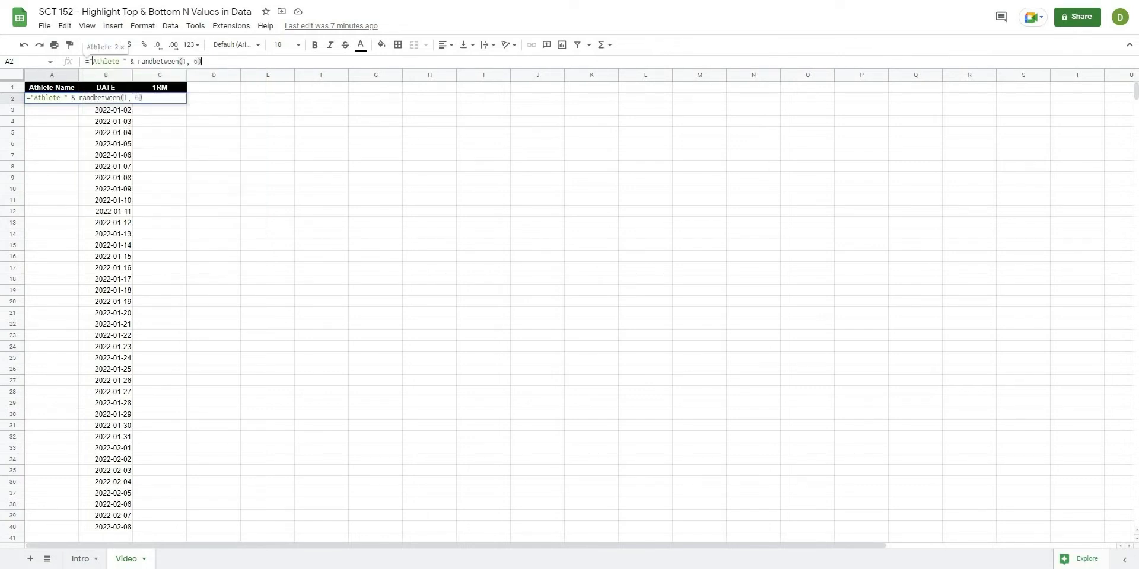
key(Return)
Copy the athlete name formula down column A to row 40.
key(Up)
drag(80, 104, 73, 525)
click(323, 270)
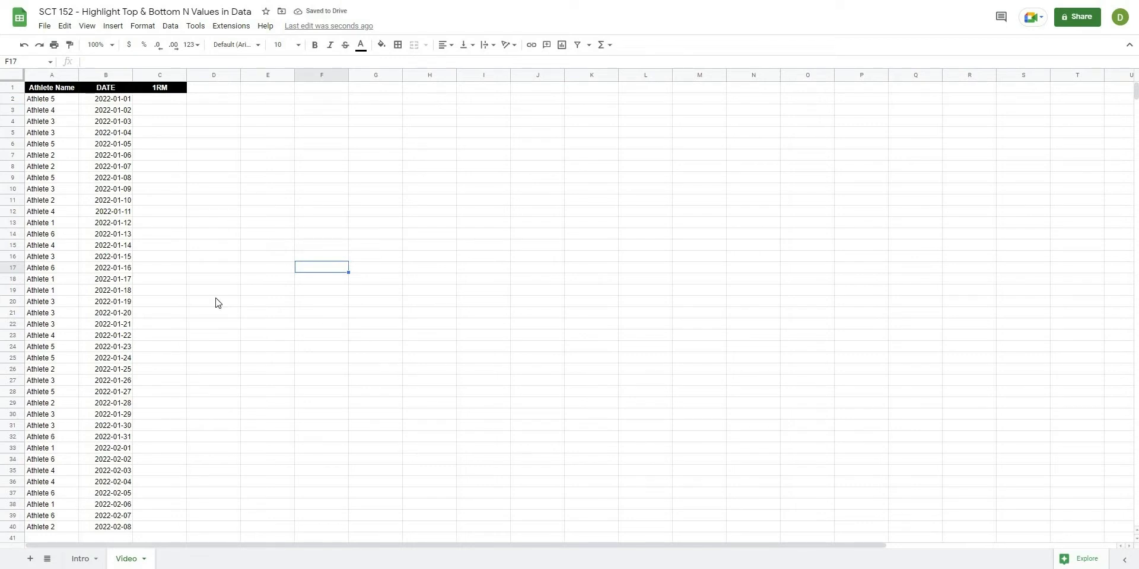
key(Right)
key(Down)
key(Down)
key(Down)
key(Down)
key(Down)
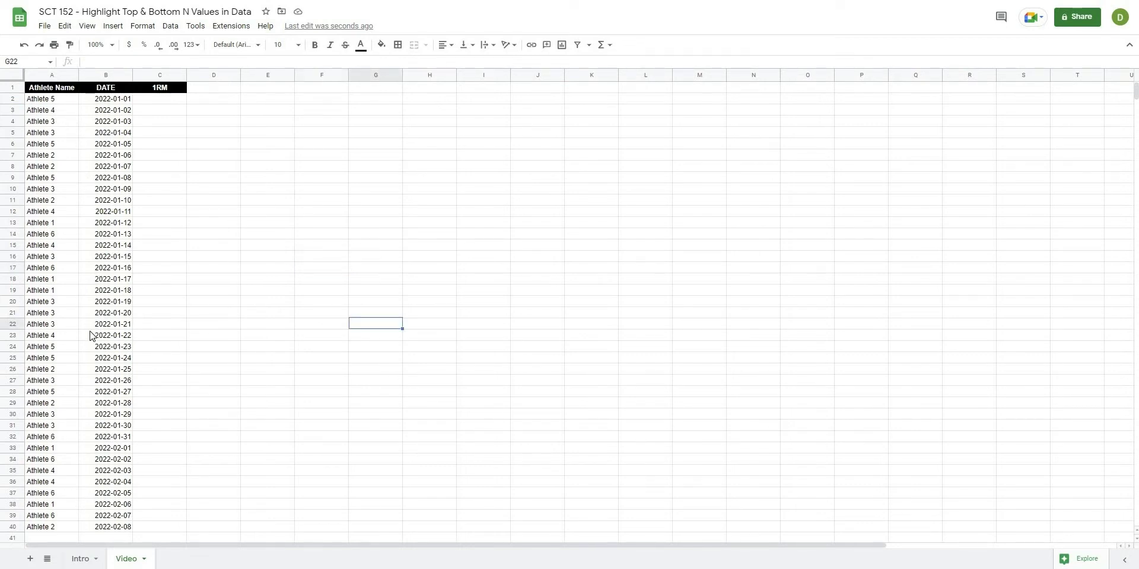
key(Left)
key(Left)
key(Left)
key(Up)
key(Up)
key(Up)
key(Right)
key(Right)
key(Up)
key(Up)
key(Up)
key(Up)
key(Up)
key(Up)
key(Up)
key(Up)
key(Up)
key(Up)
Enter =RANDBETWEEN(100, 500) in C2 and accept the suggested autofill down the 1RM column.
click(182, 101)
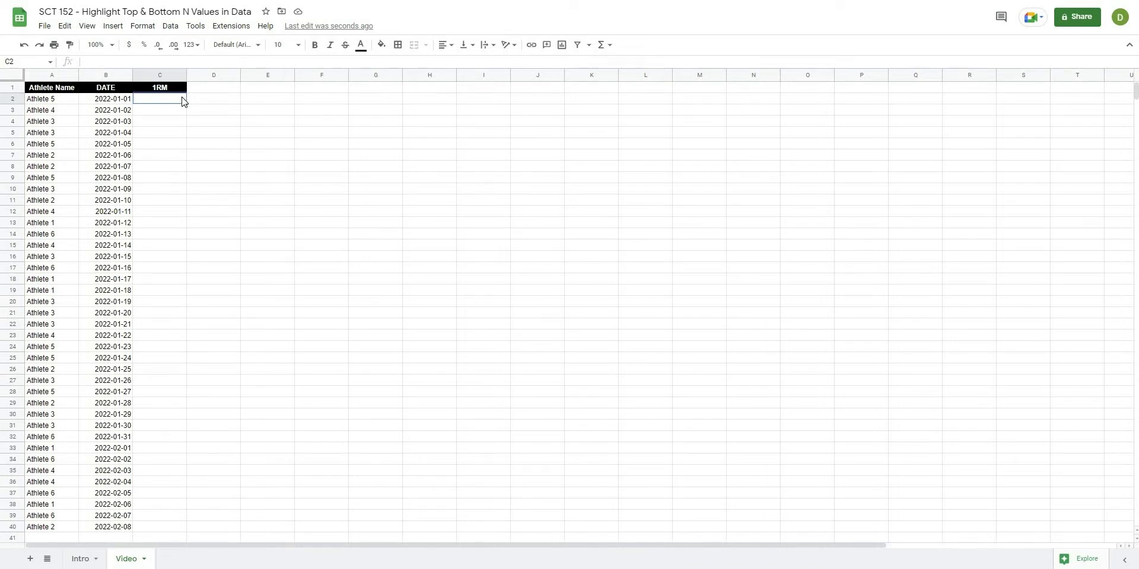
text(=rand)
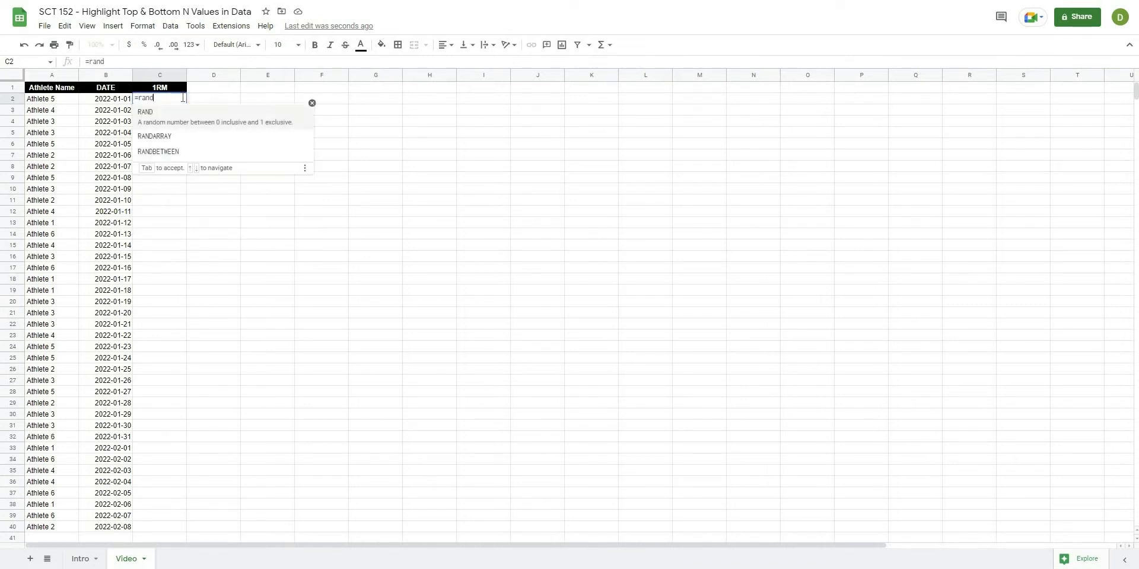
text(between()
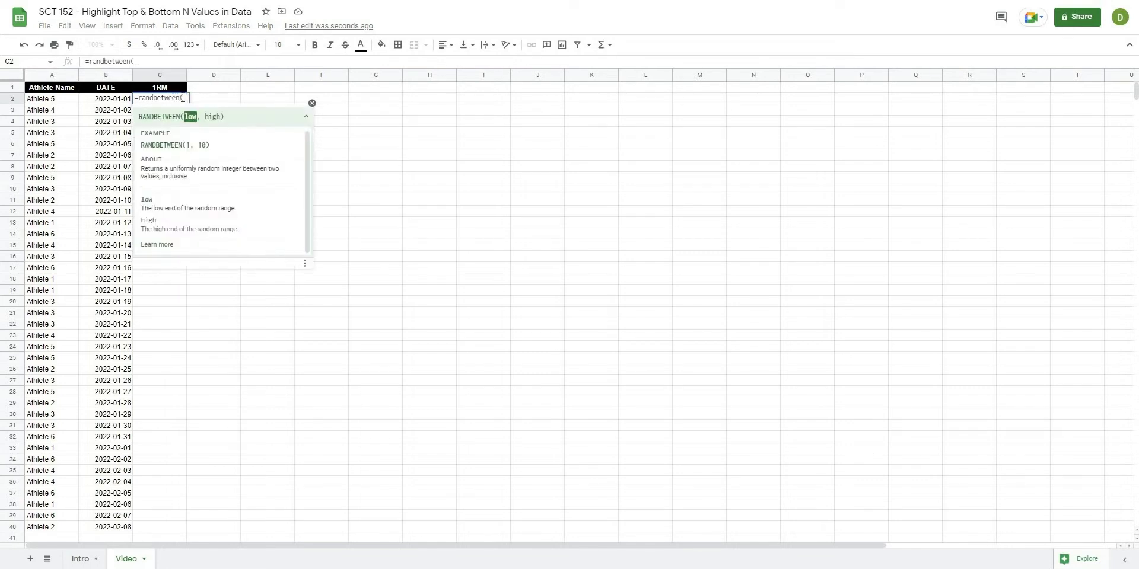
text(10)
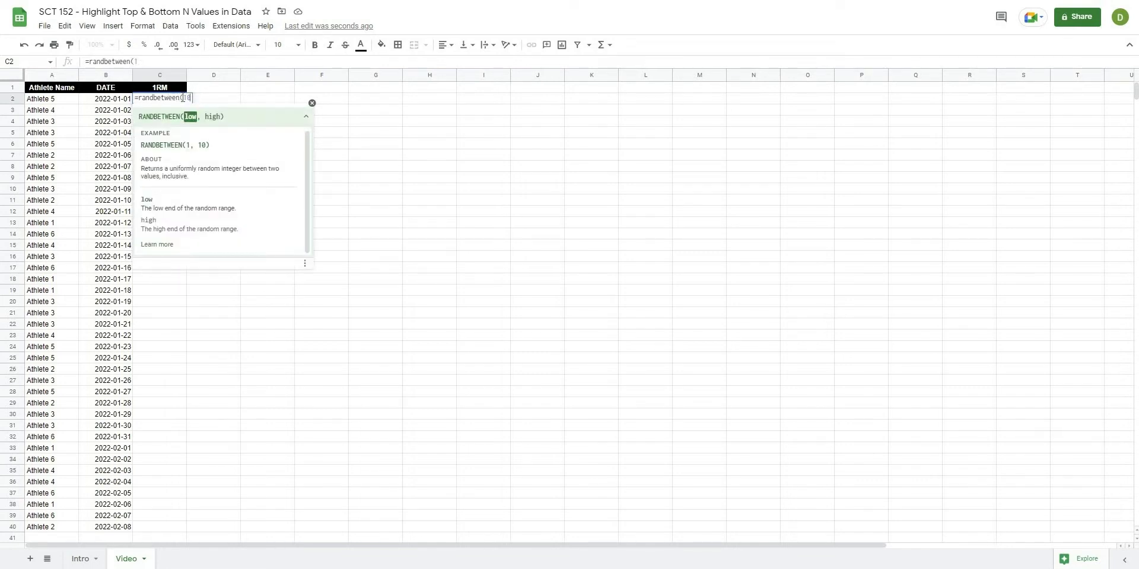
text(0, 500))
key(Return)
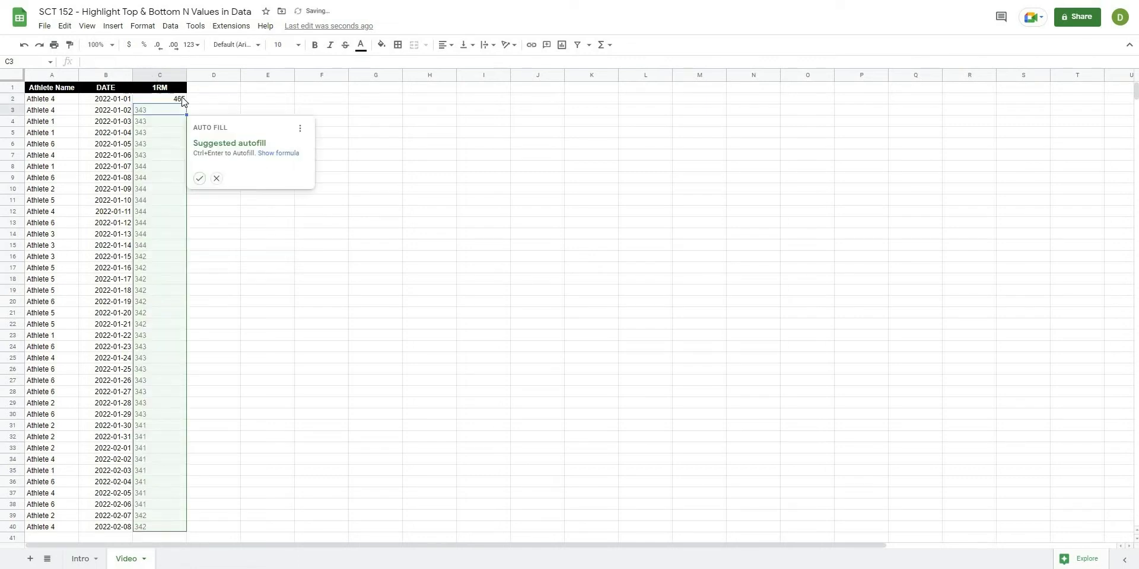
click(199, 178)
click(407, 211)
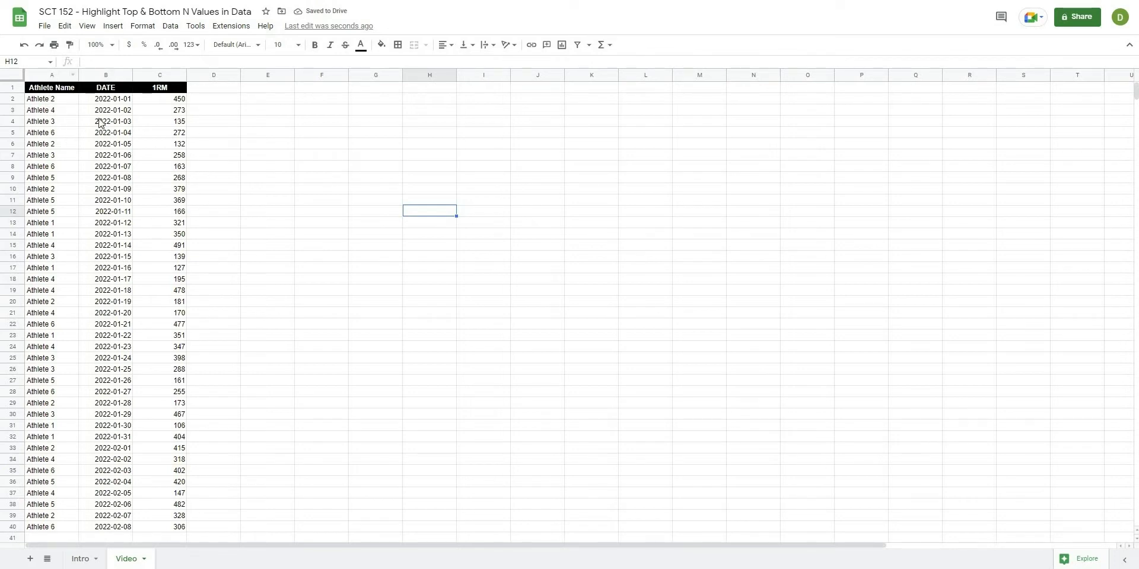
Inspect C13's random formula, then enter and delete a test word in E7 to force recalculation.
click(176, 529)
click(213, 448)
click(149, 227)
double_click(149, 226)
key(Return)
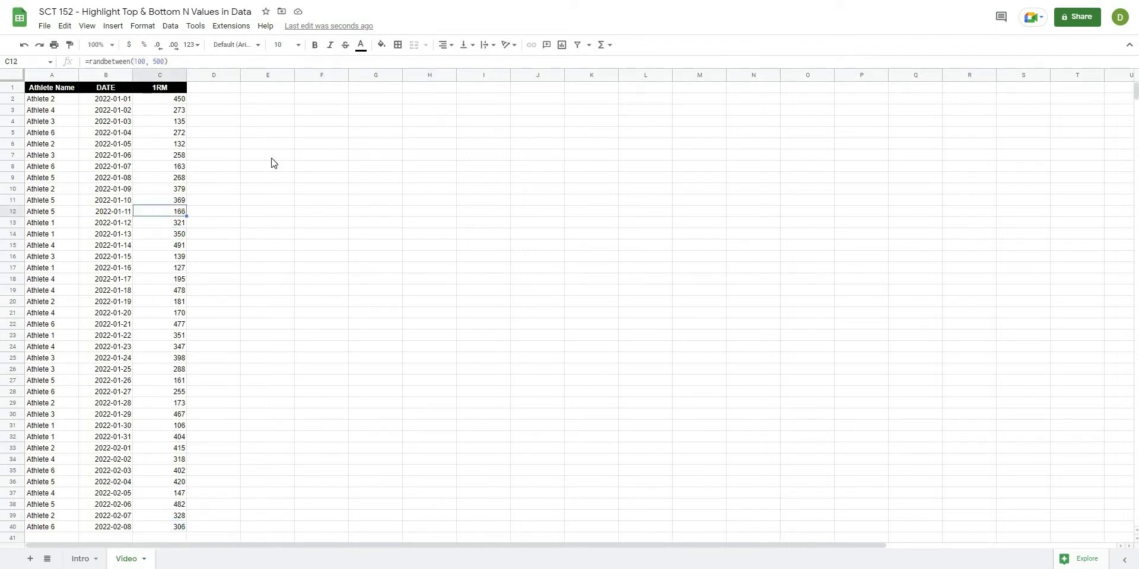
click(272, 159)
text(this)
key(Return)
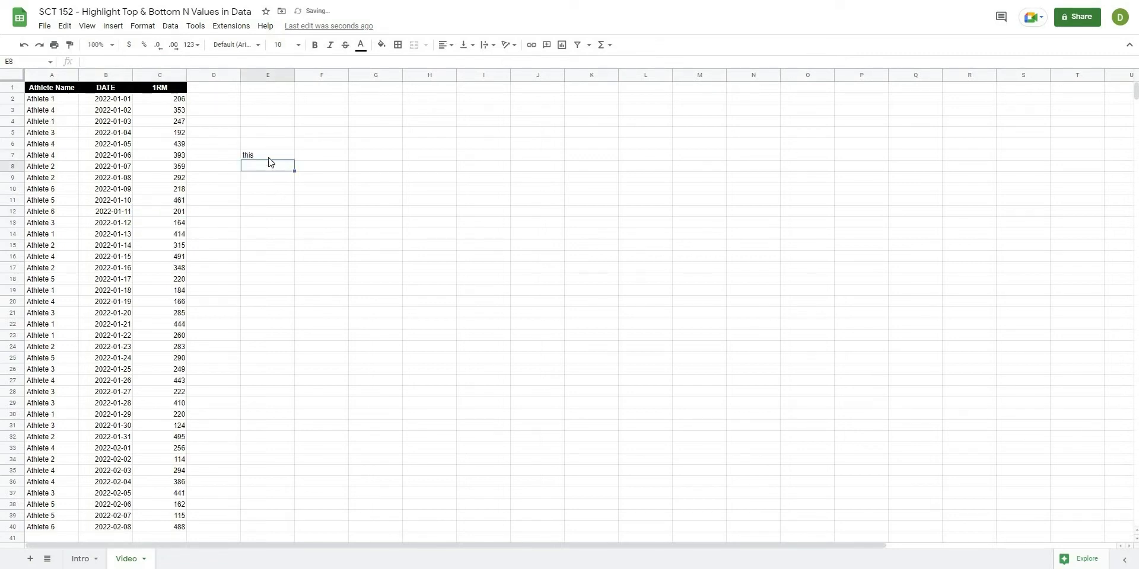
click(269, 158)
key(Delete)
click(348, 202)
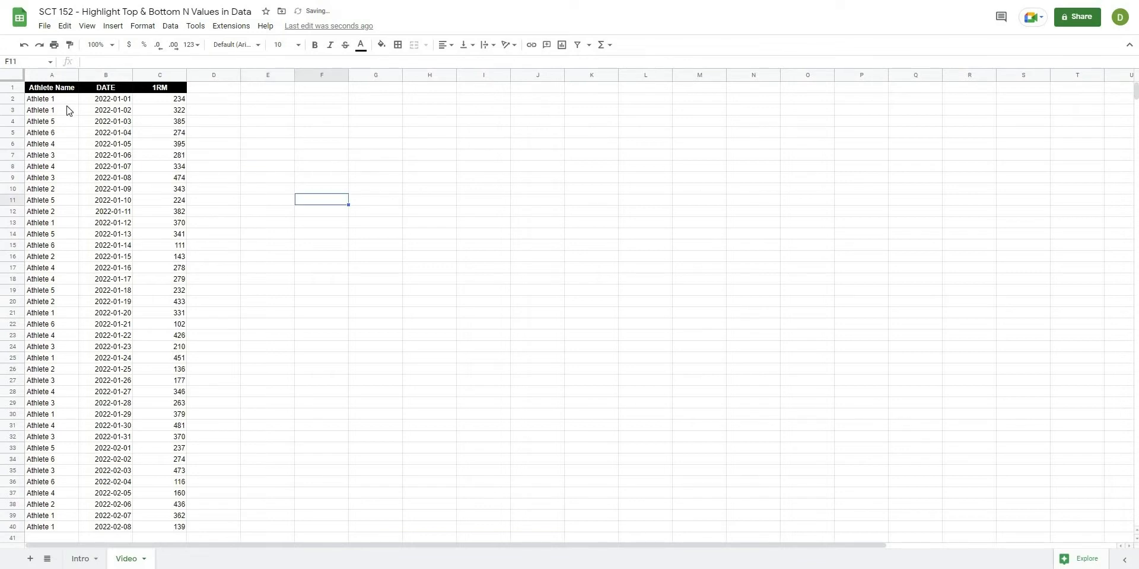
Copy A1:C40 and paste it back over itself as values only.
drag(40, 89, 176, 527)
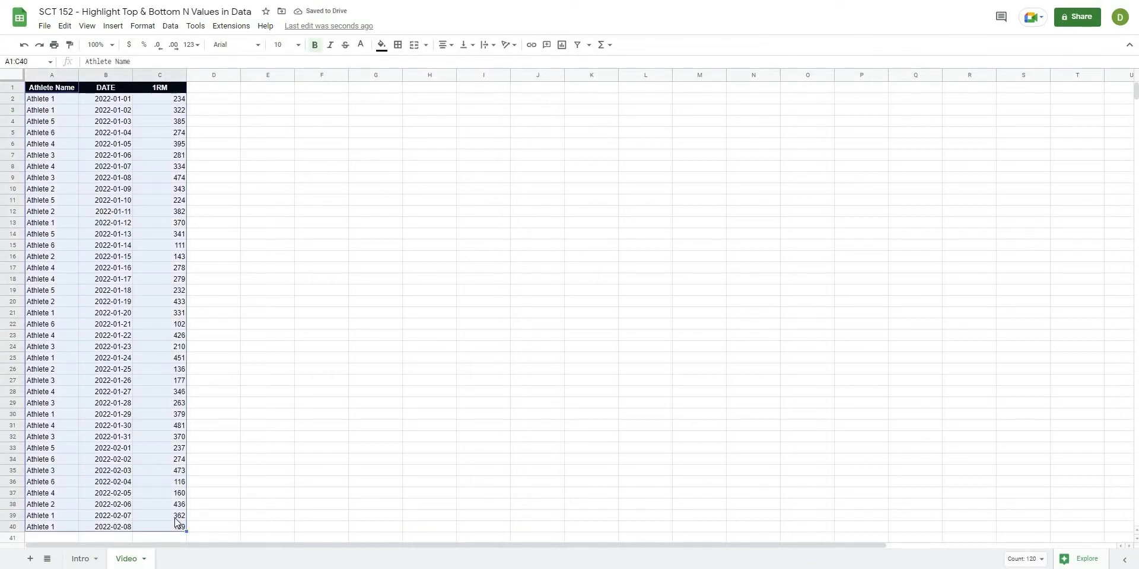
key(ctrl+c)
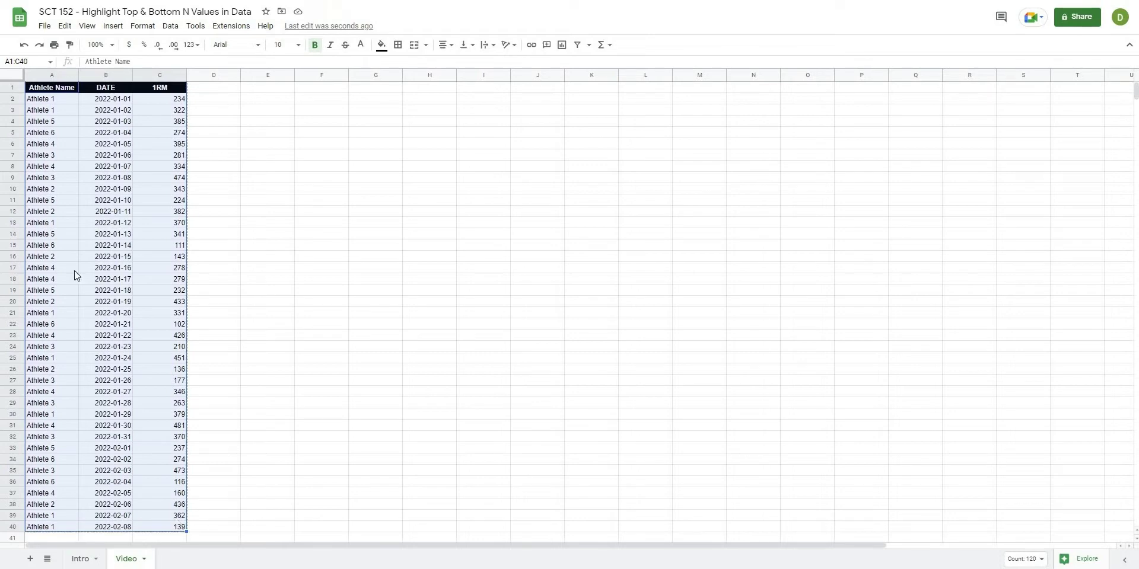
right_click(51, 223)
mouse_move(211, 285)
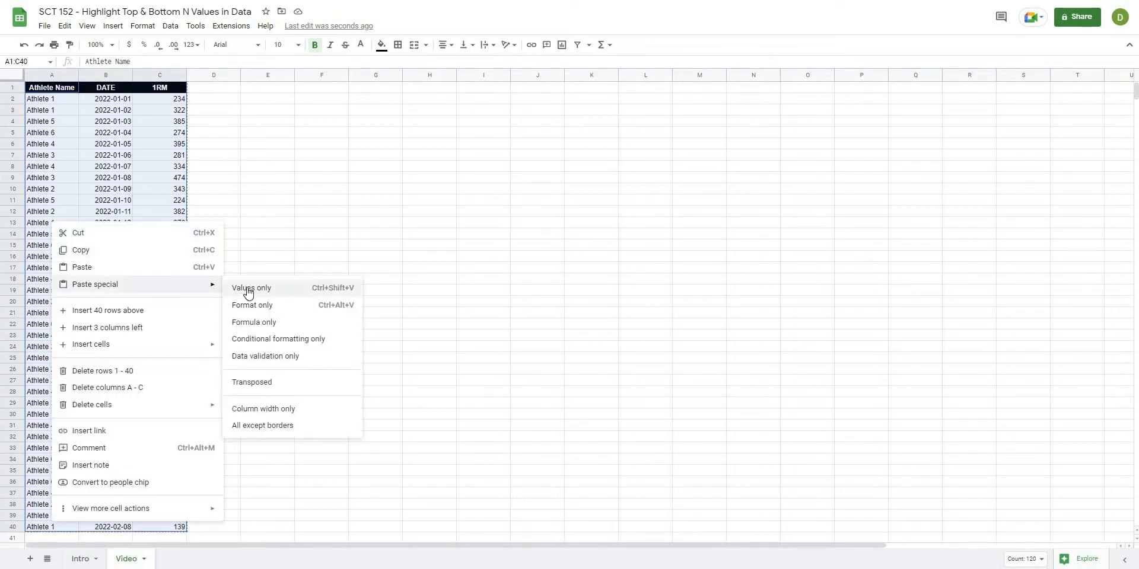
click(245, 291)
click(301, 270)
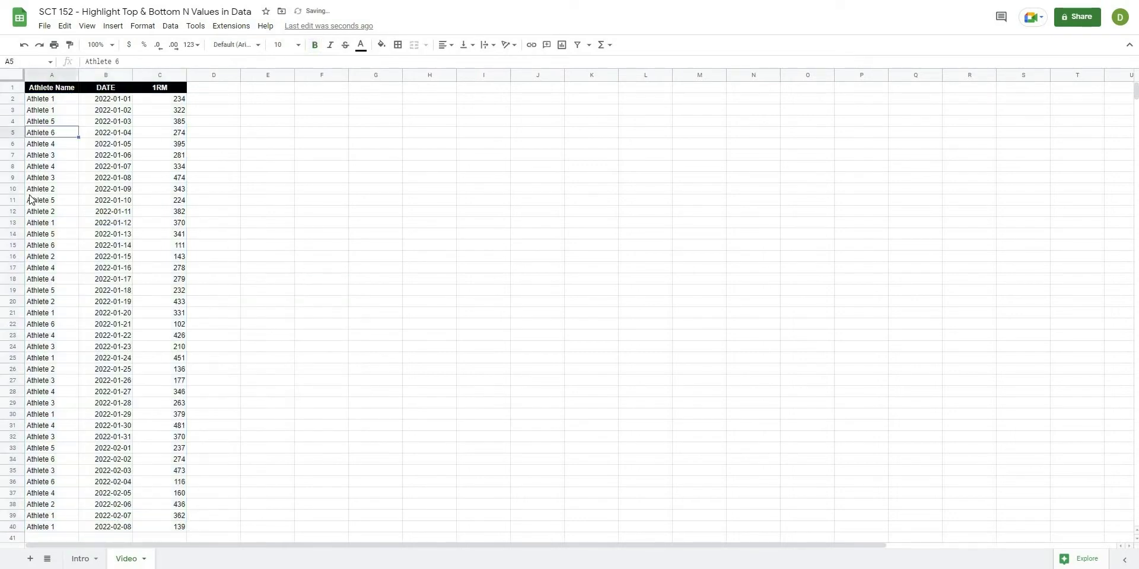
Check that several 1RM and date cells now hold fixed values instead of formulas.
click(160, 154)
click(168, 259)
click(163, 301)
click(163, 346)
click(113, 256)
click(113, 302)
click(124, 350)
click(329, 267)
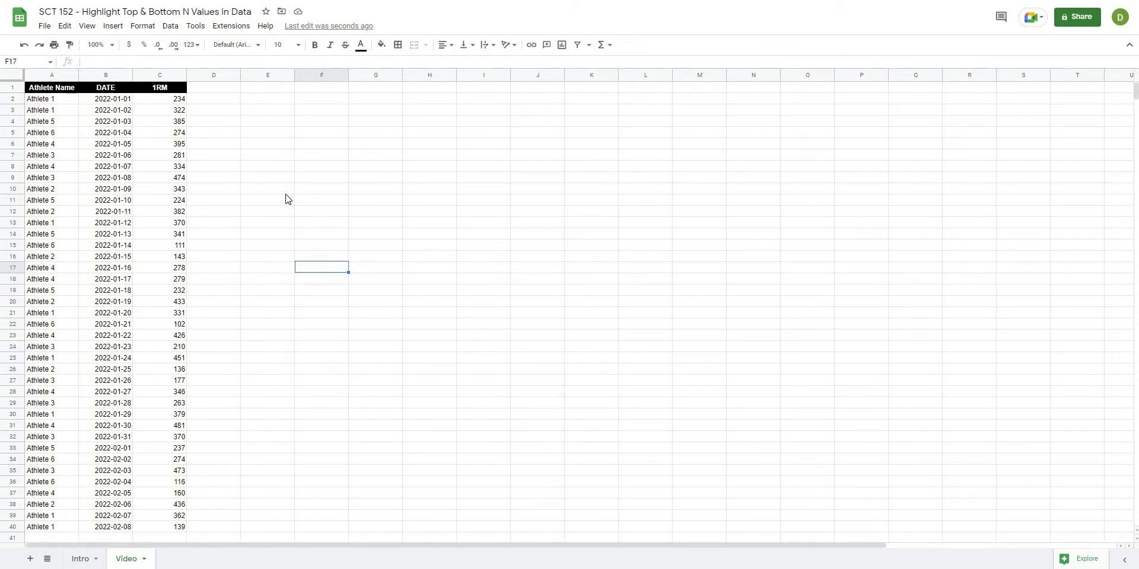
Merge E1:F1 into a bold, centred header reading 'Hightlight'.
click(355, 157)
click(316, 158)
drag(263, 87, 321, 87)
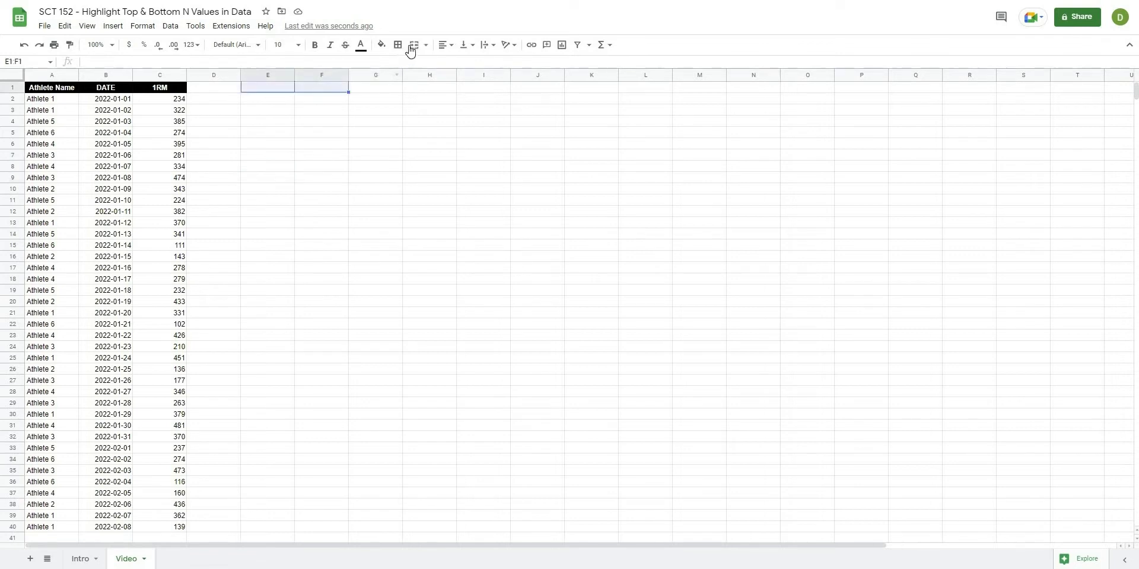
click(410, 48)
text(Hightlight)
click(430, 75)
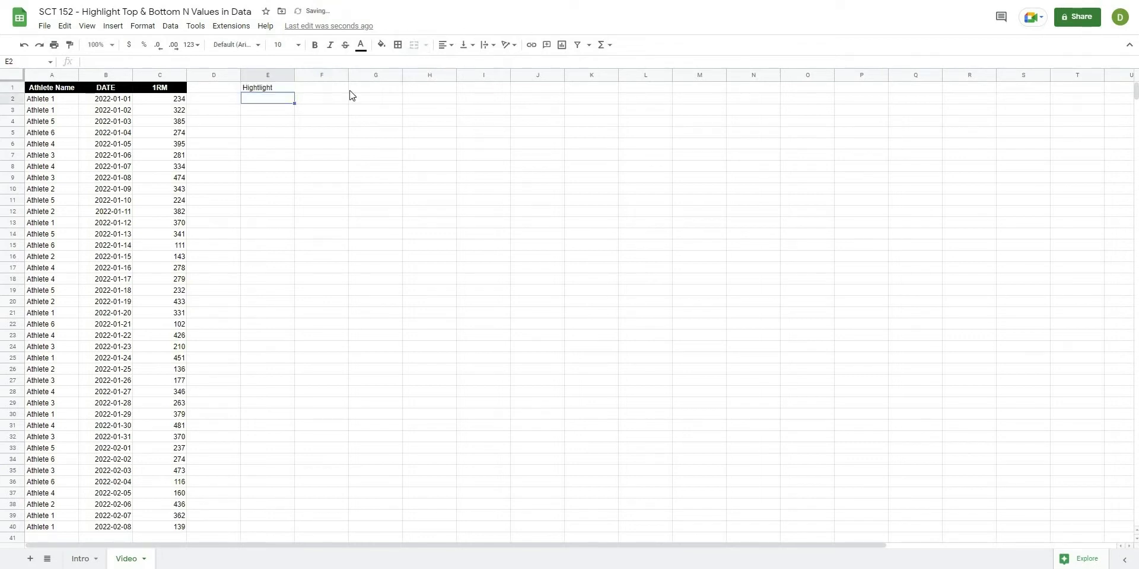
click(300, 91)
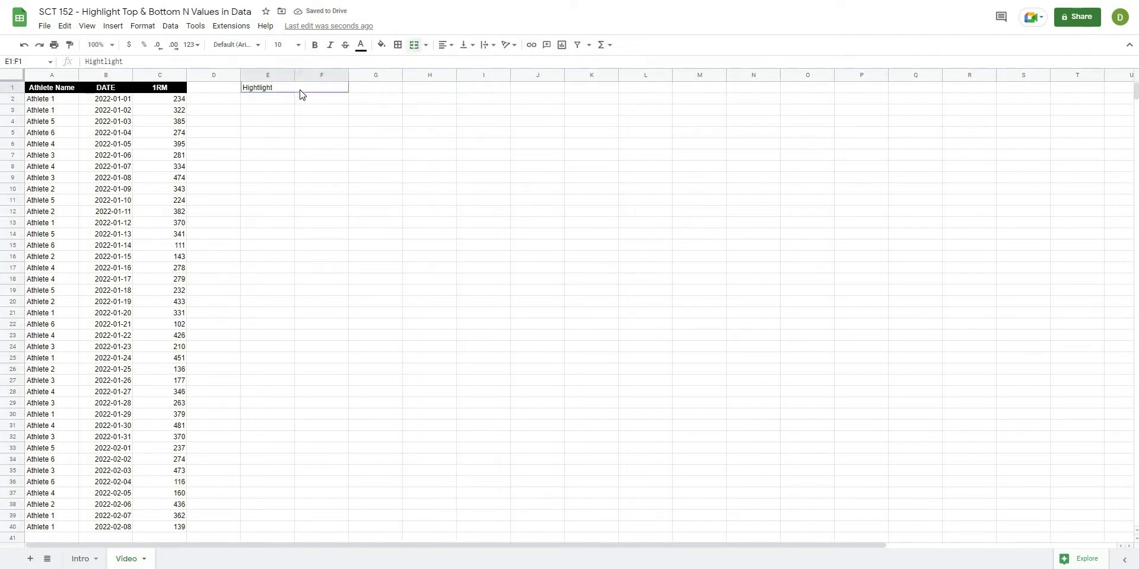
click(315, 45)
click(301, 126)
click(282, 90)
click(446, 44)
key(ctrl+shift+e)
Add the labels 'Top' in E2 and 'Bottom' in E3.
click(375, 132)
click(262, 100)
text(Top)
key(Return)
text(Bottom)
key(Return)
Fill F2 with light green and F3 with light pink.
click(312, 102)
click(381, 45)
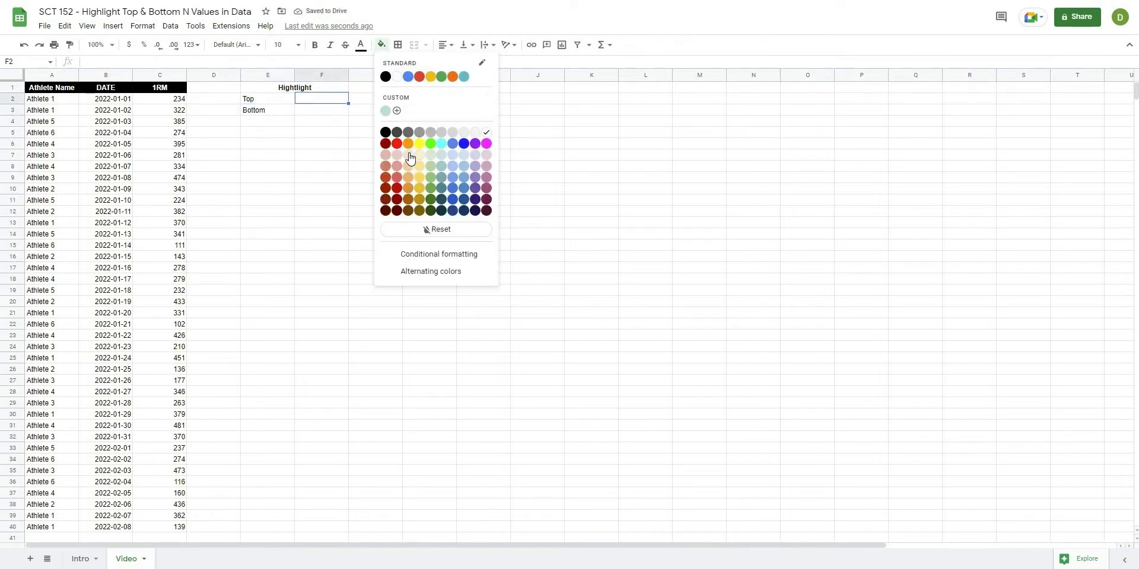
click(386, 110)
click(326, 112)
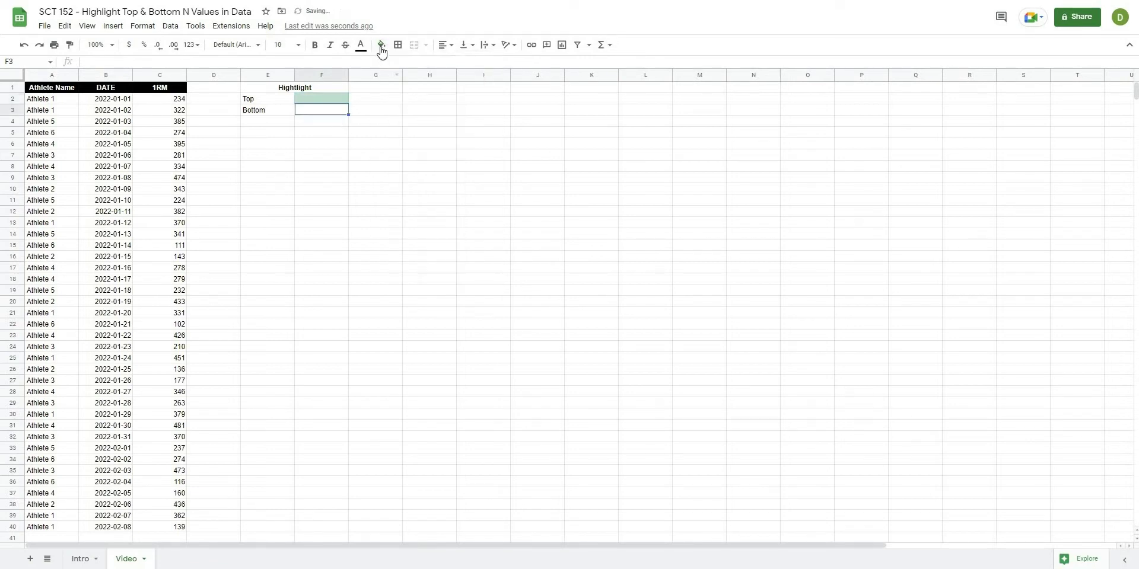
click(381, 46)
click(400, 155)
click(487, 258)
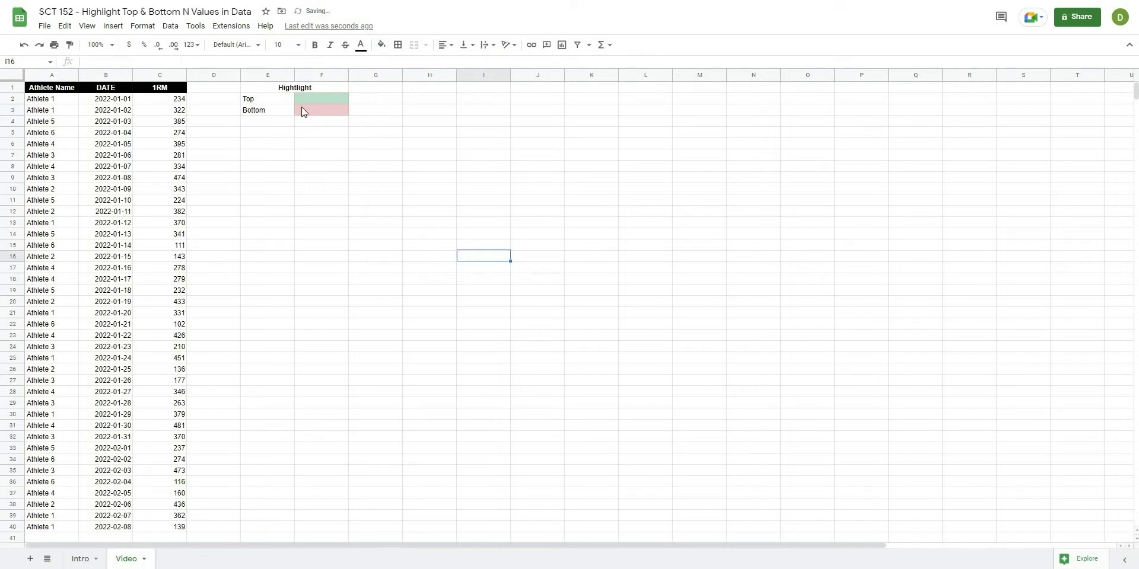
Make the Top and Bottom labels in E2:E3 bold.
drag(279, 100, 283, 113)
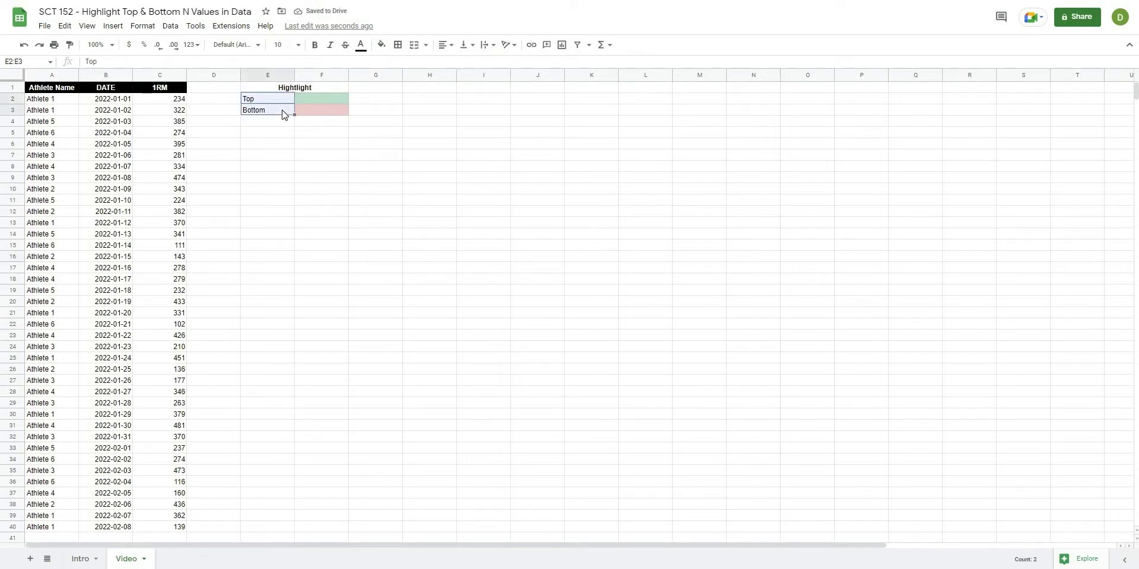
key(ctrl+b)
click(298, 99)
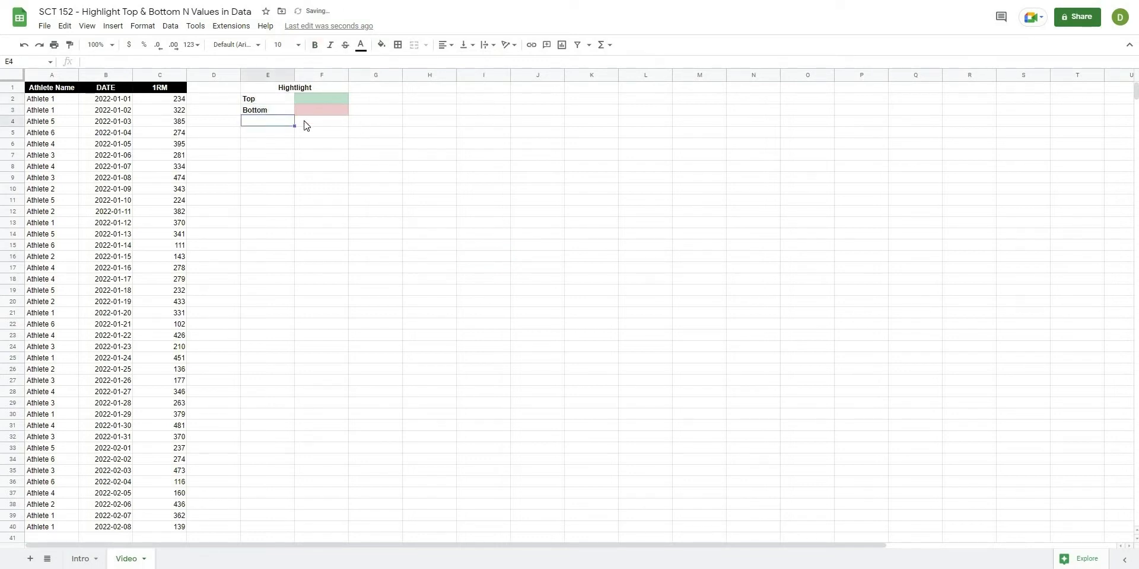
drag(304, 124, 307, 104)
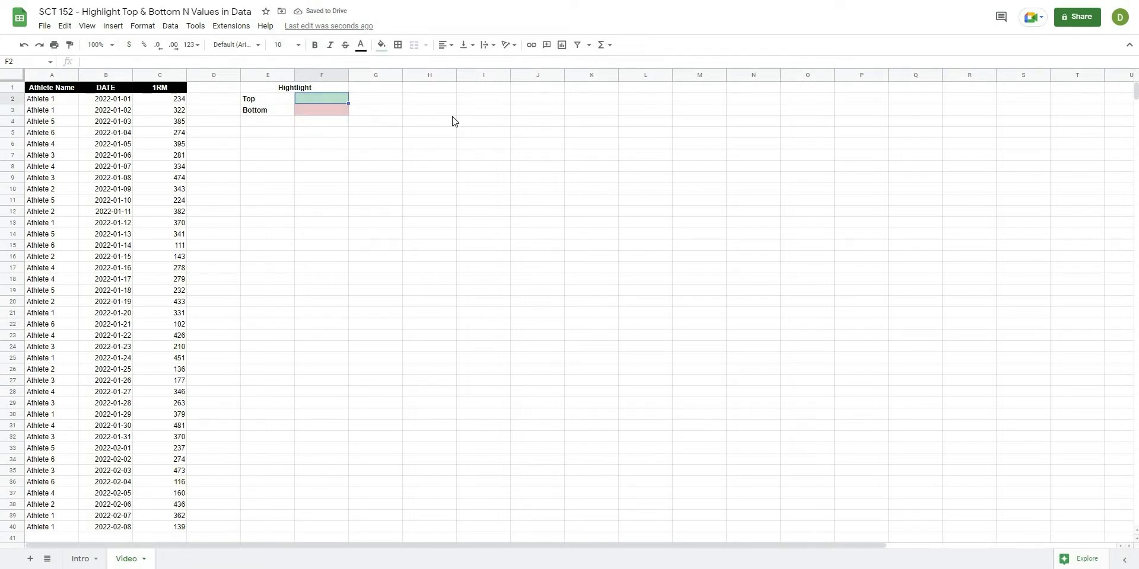
click(467, 177)
Enter a test value of 3 in F2, then clear it again.
click(326, 174)
click(343, 98)
text(3)
key(Return)
click(338, 97)
key(Delete)
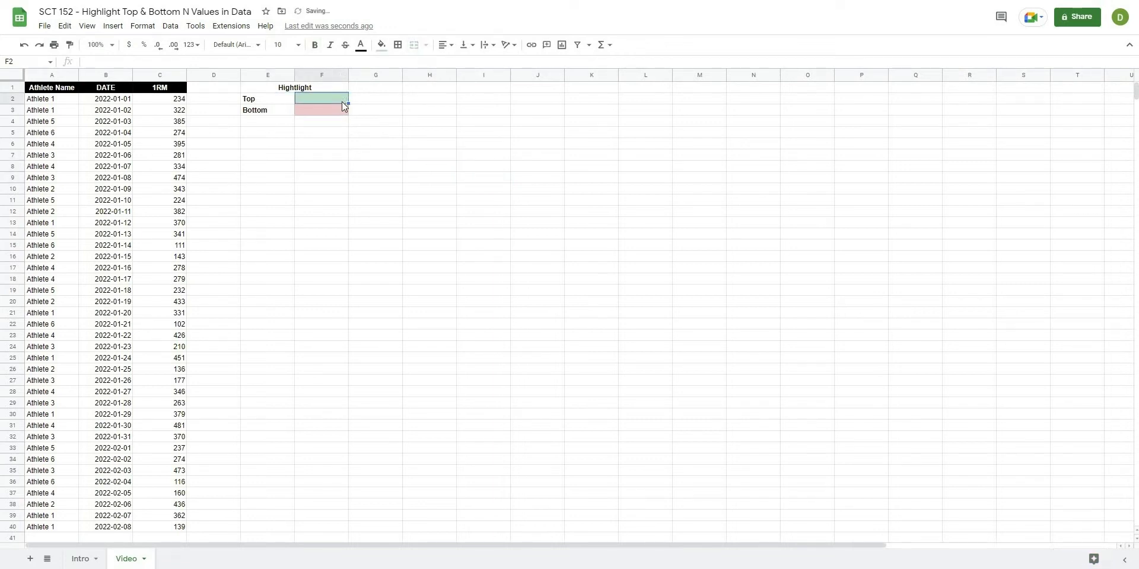
click(442, 122)
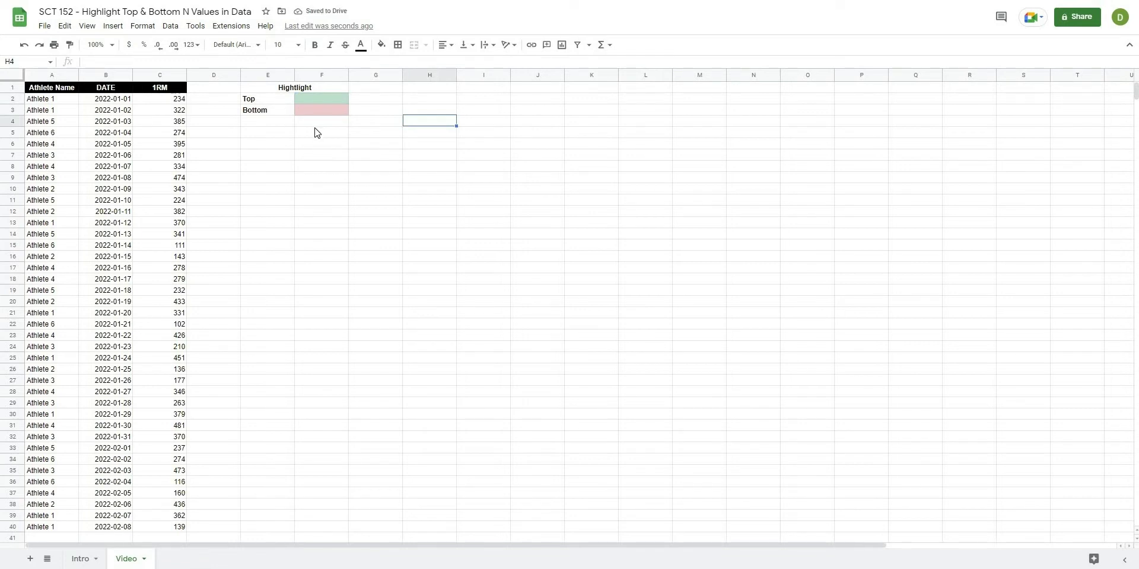
click(319, 101)
click(327, 202)
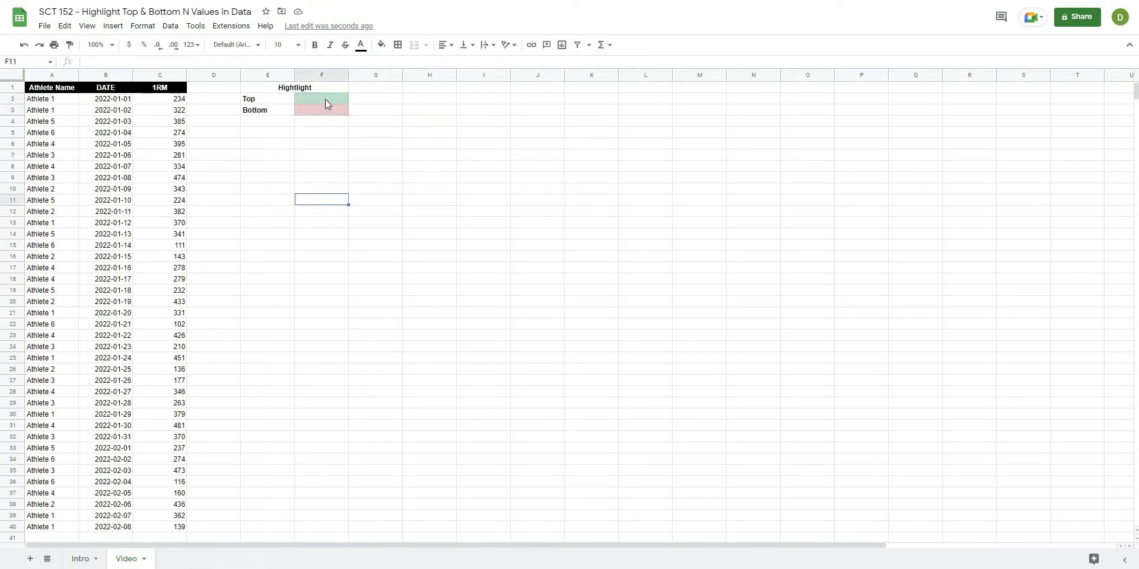
drag(325, 99, 325, 111)
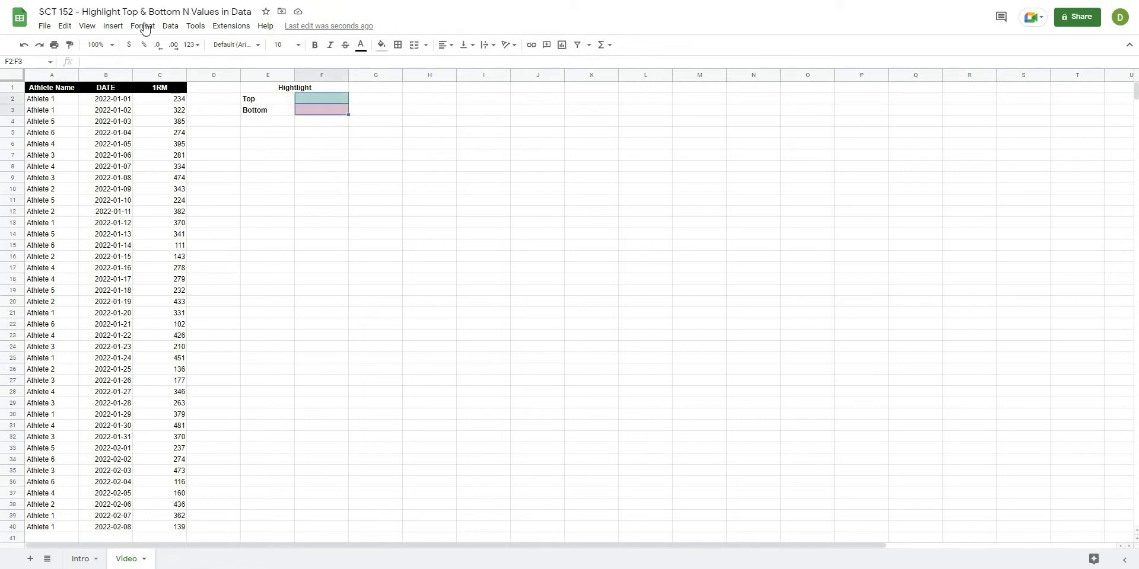
Add a data-validation drop-down list of 1, 5, 10, 15 to F2:F3.
click(170, 26)
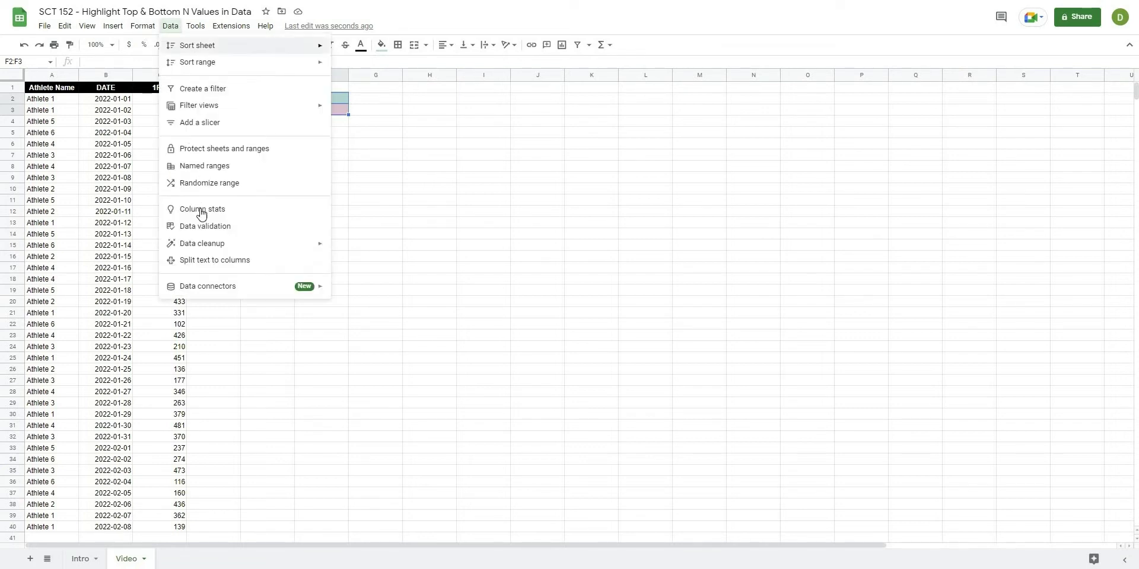
click(202, 225)
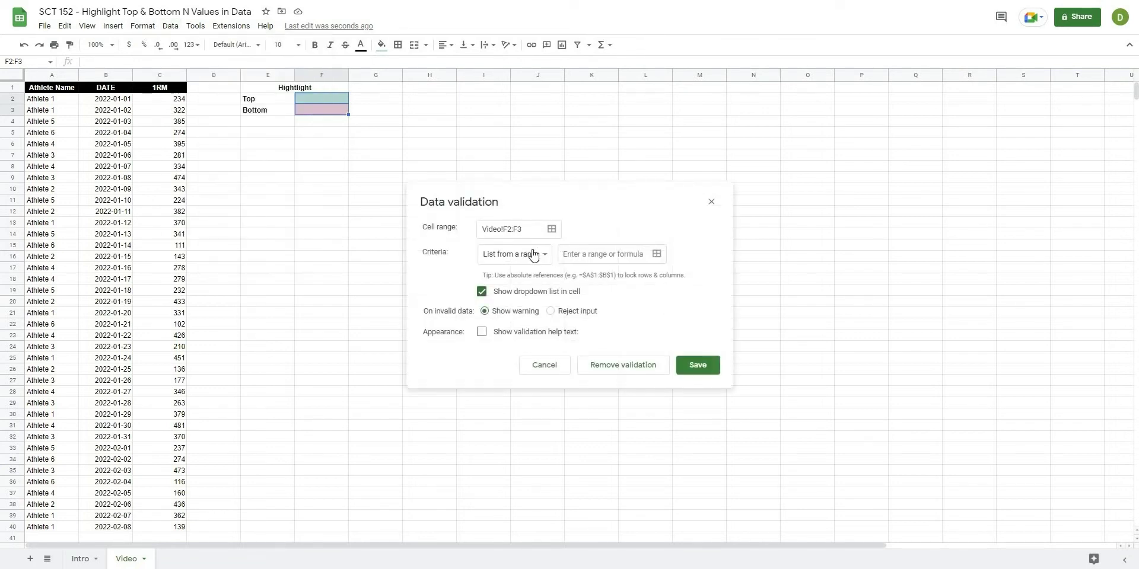
click(533, 254)
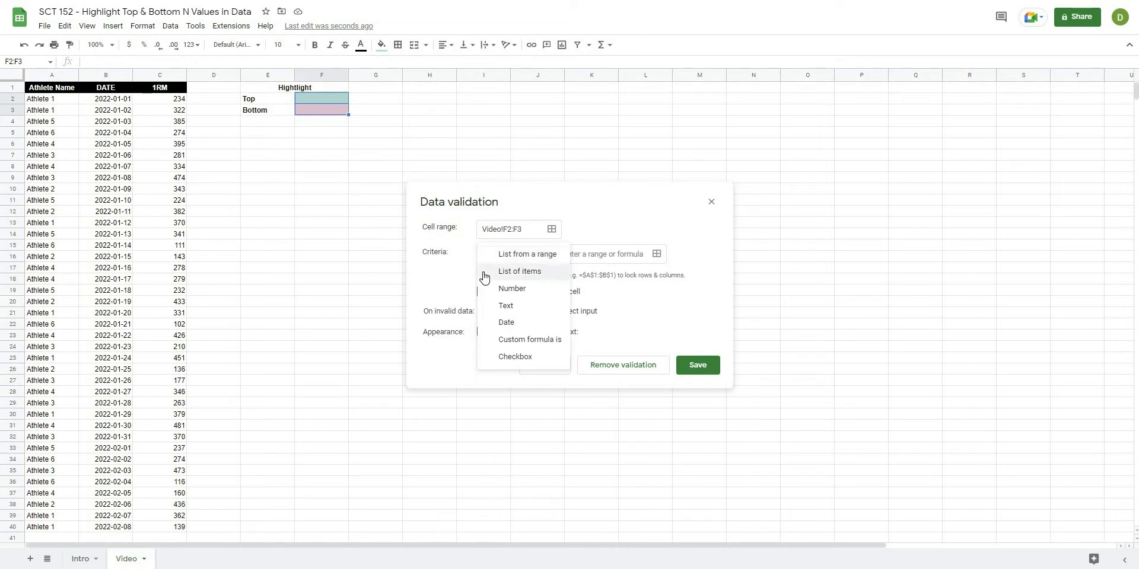
key(Return)
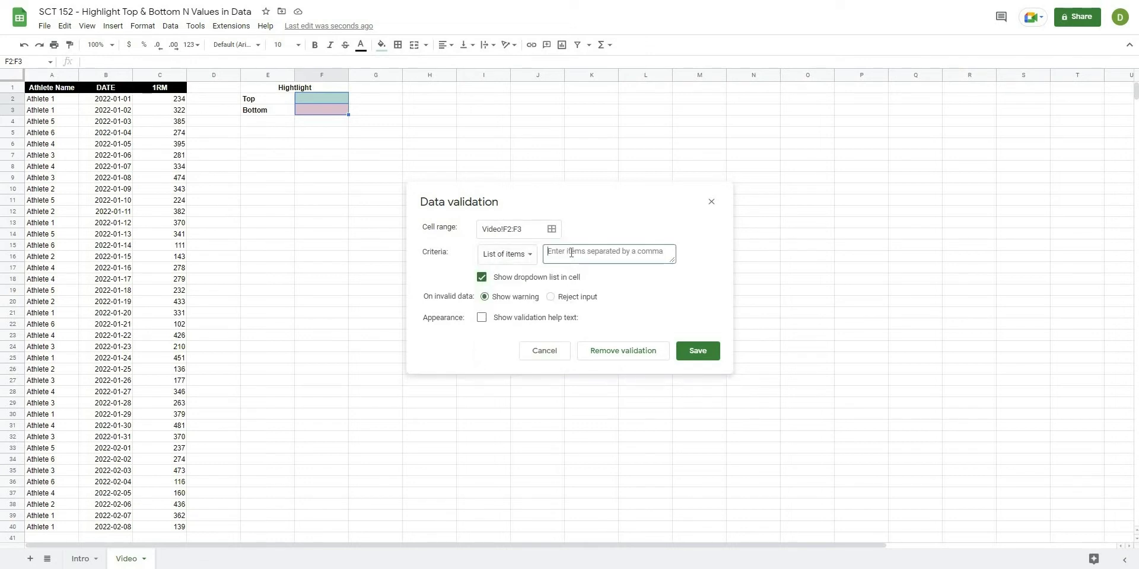
click(571, 253)
text(5)
key(BackSpace)
text(1,5,10,15)
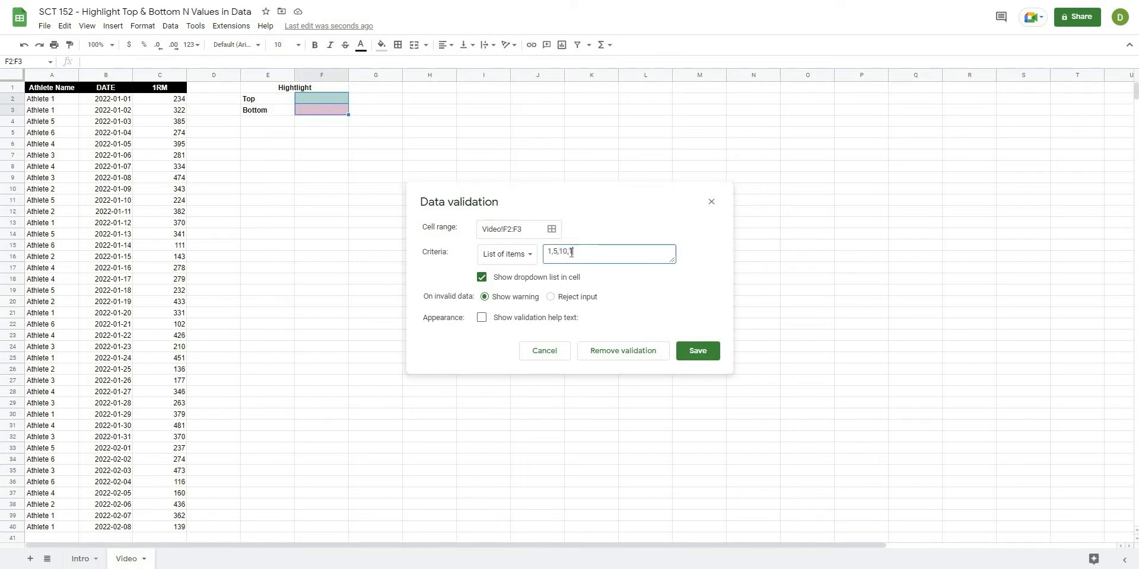
click(707, 352)
Set the Top drop-down in F2 to 5 and centre-align F2:F3.
click(342, 99)
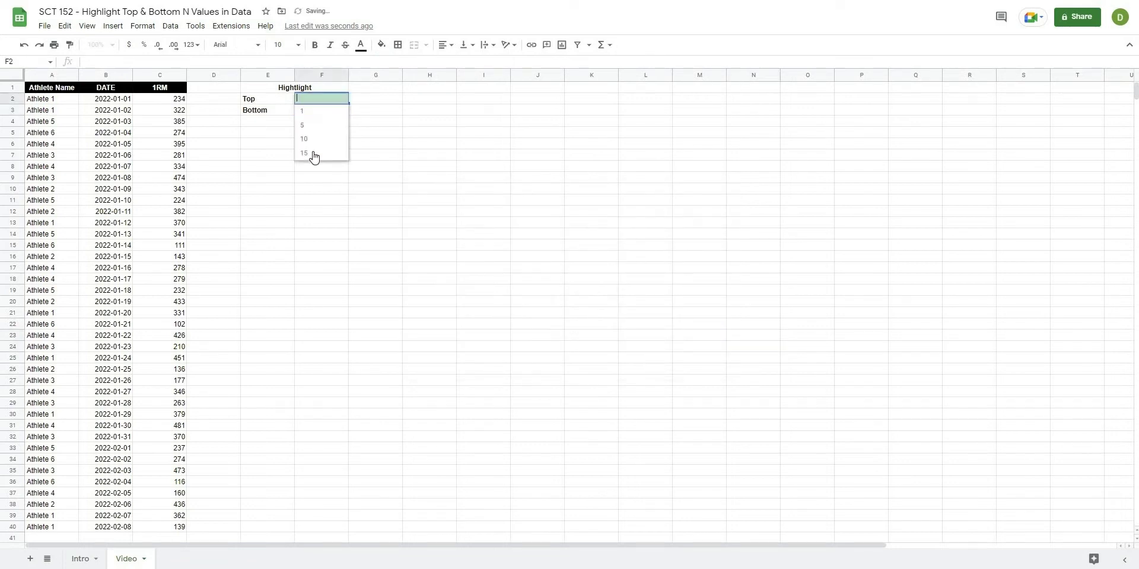
click(345, 112)
click(343, 98)
click(336, 126)
click(394, 113)
drag(314, 100, 315, 116)
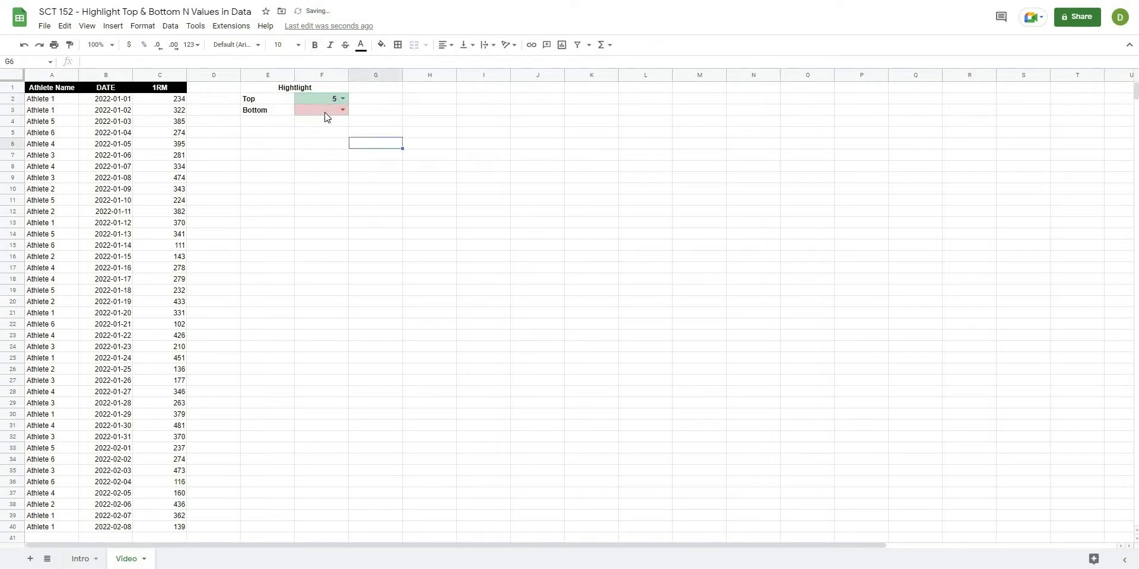
click(449, 51)
click(453, 63)
click(528, 199)
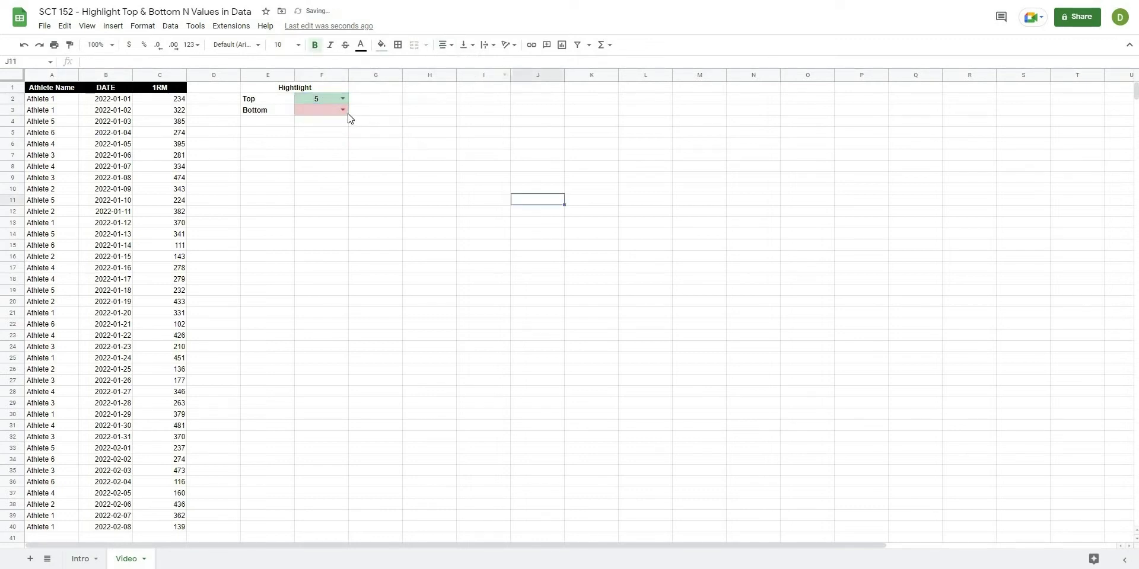
Set the Bottom drop-down in F3 to 10 and review both counts.
click(342, 110)
click(311, 126)
click(416, 133)
click(322, 108)
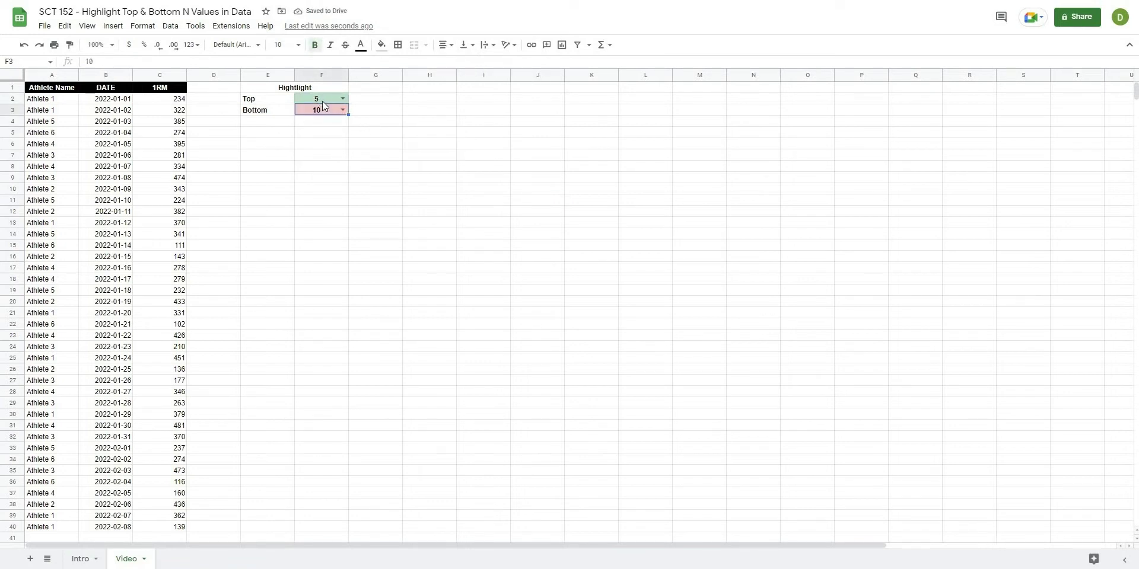
click(322, 101)
click(321, 215)
click(340, 257)
click(313, 154)
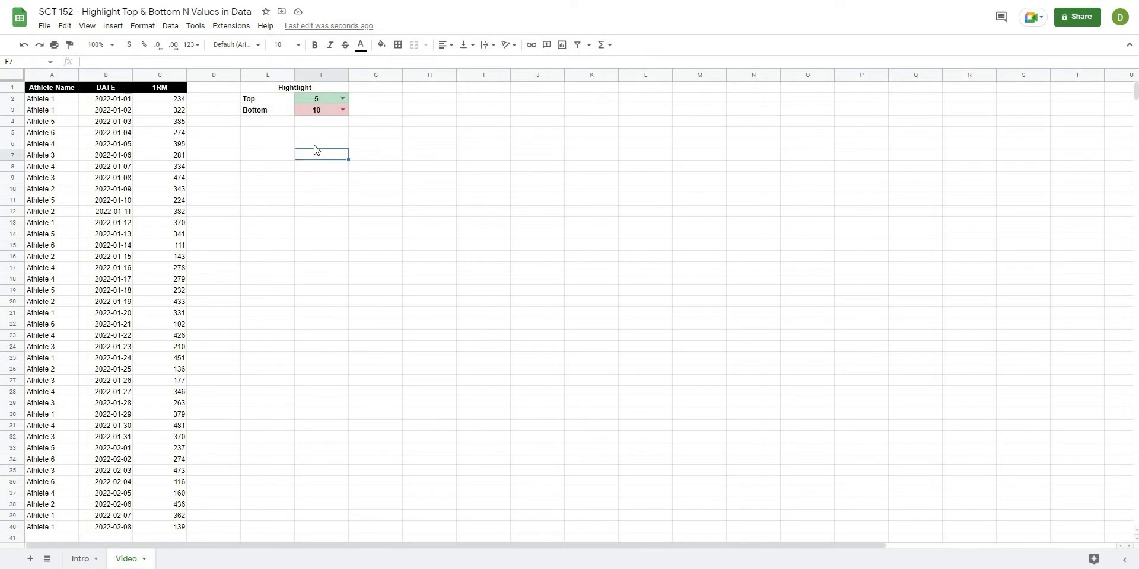
click(322, 145)
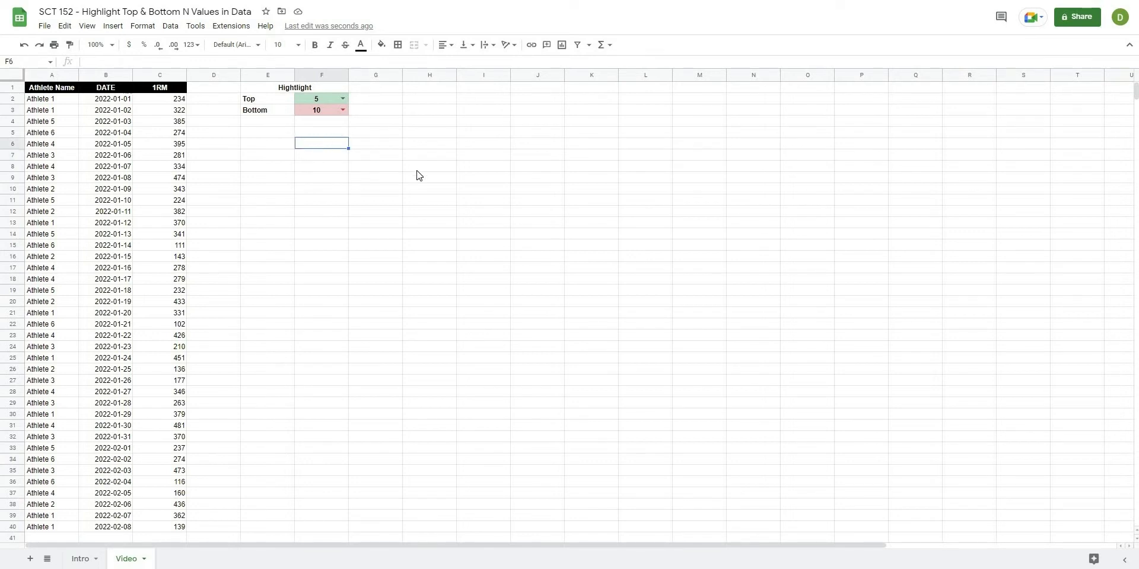
click(272, 147)
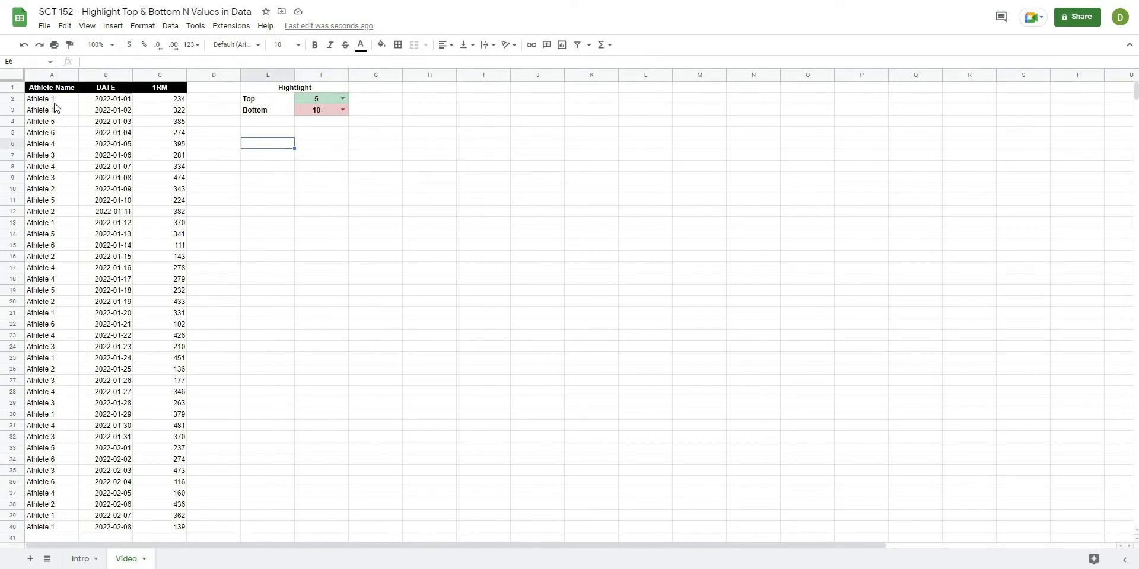
click(54, 99)
click(272, 148)
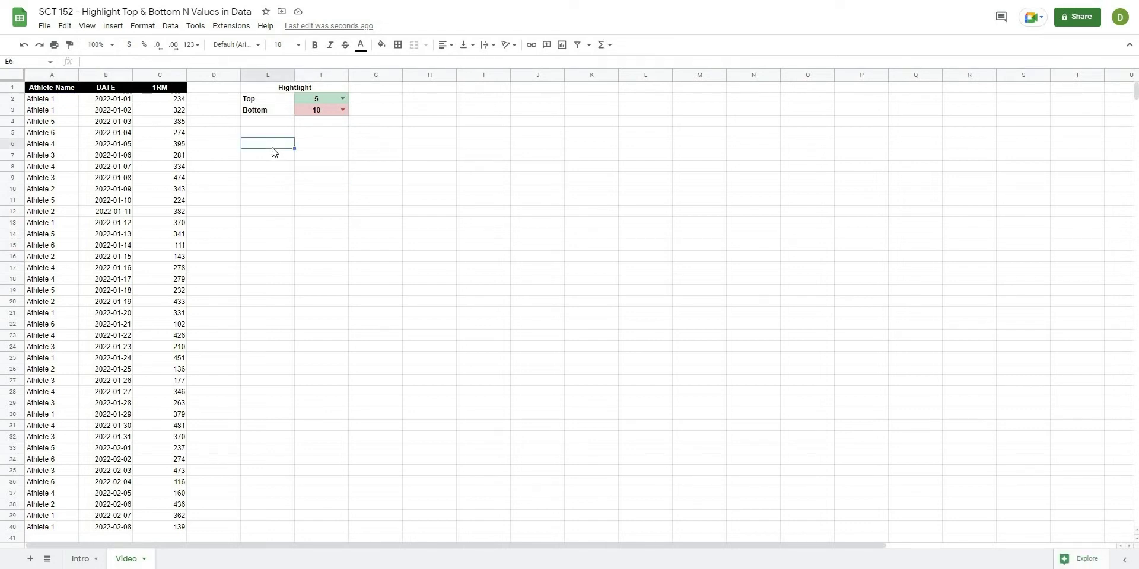
Enter =LARGE(C2:C40, 1) in E6, returning 481 as the highest 1RM.
text(=large()
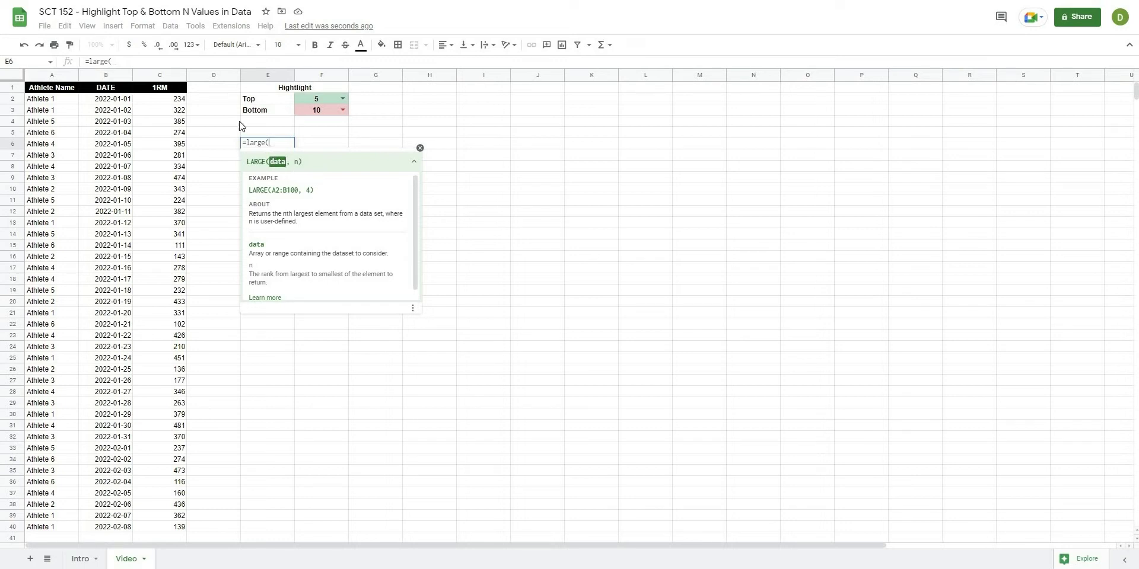
drag(160, 99, 181, 532)
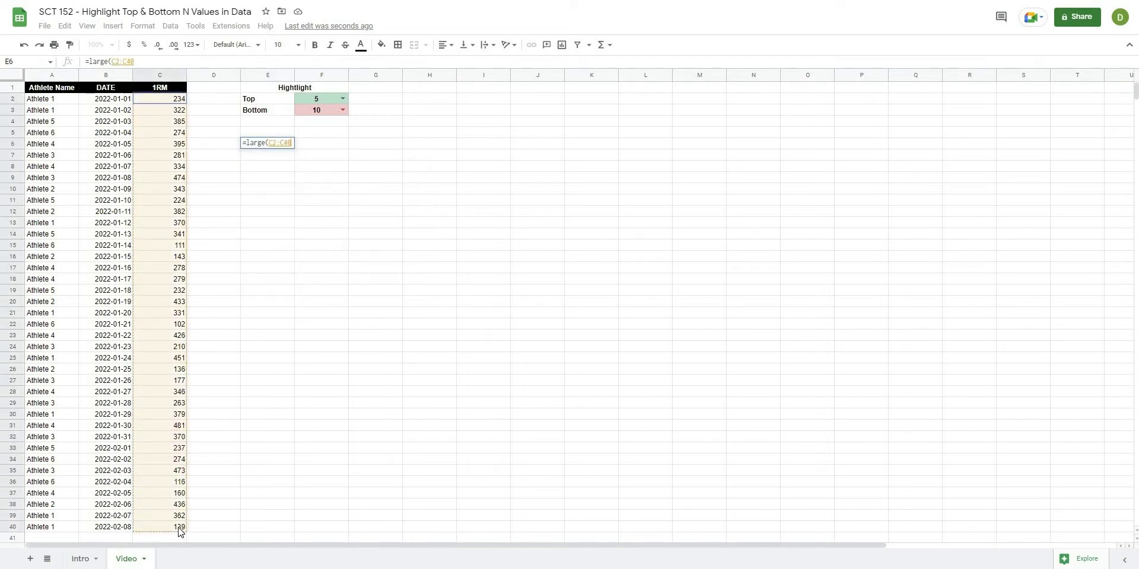
drag(180, 532, 180, 532)
text(,)
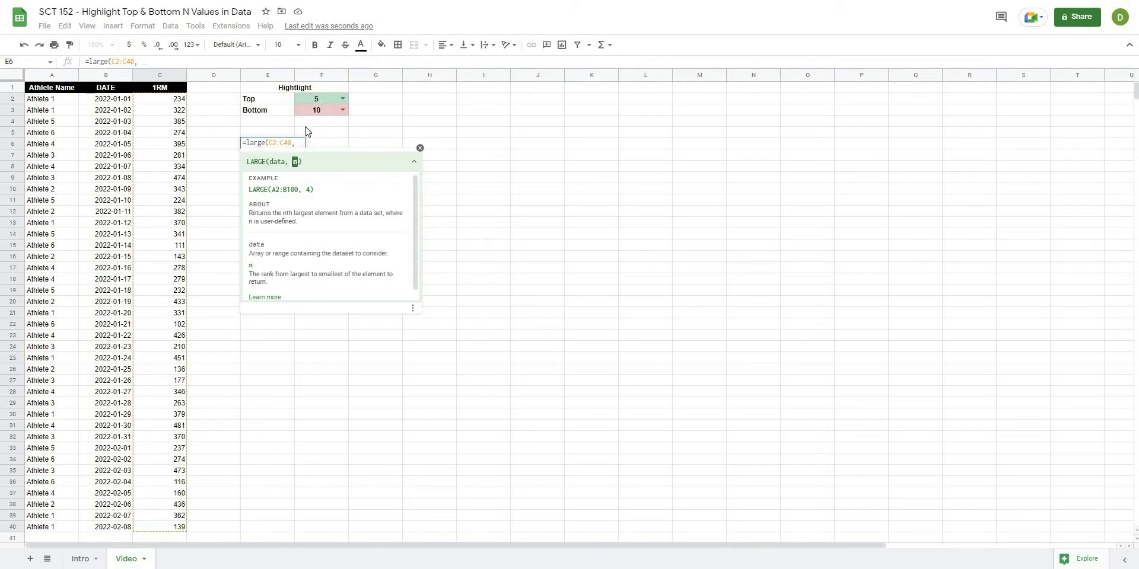
text(1))
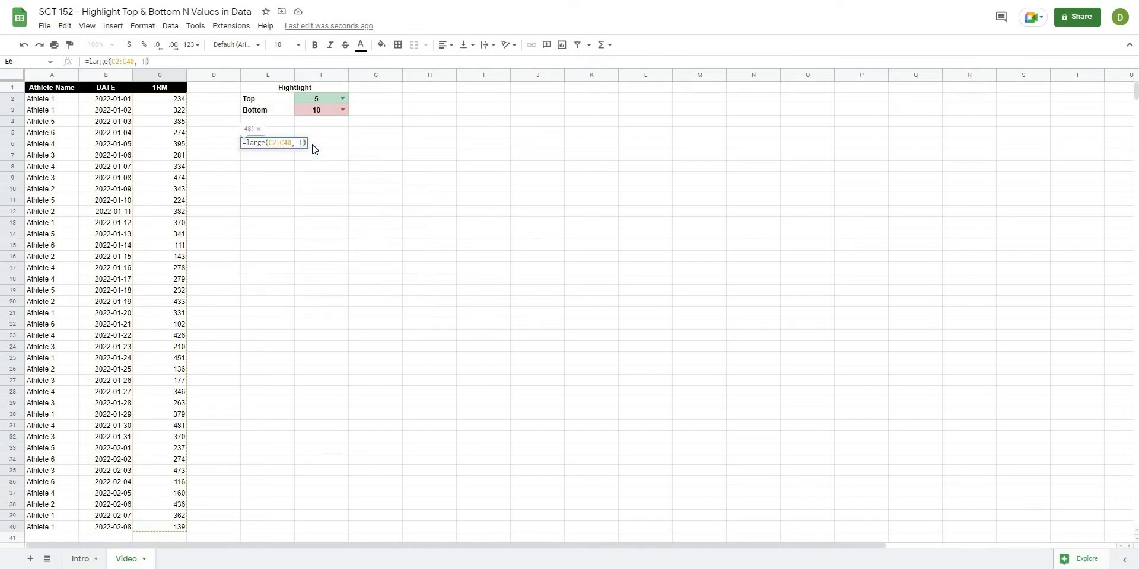
key(Return)
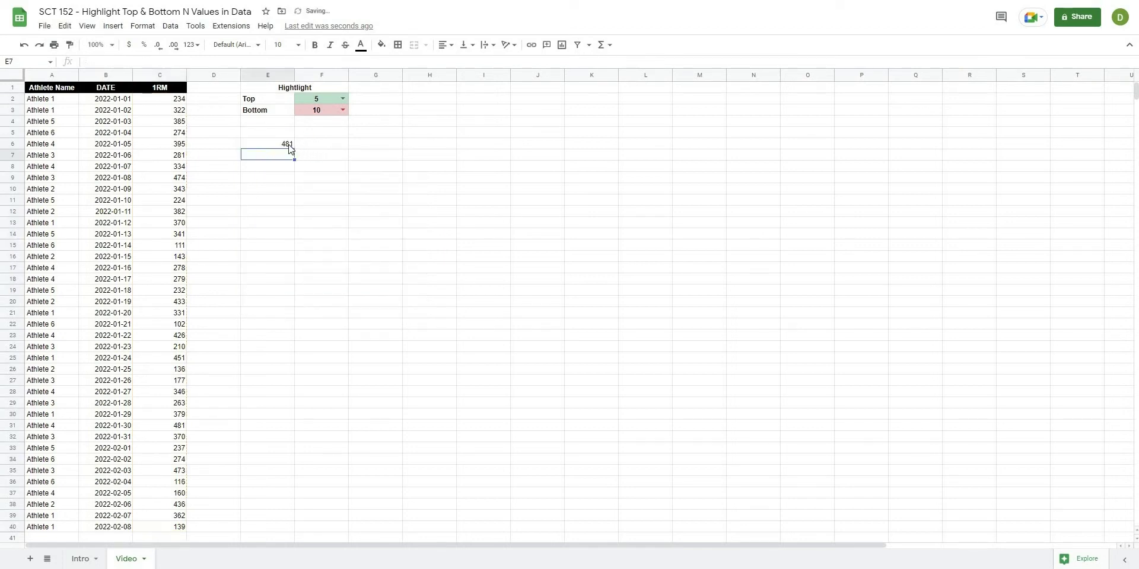
click(290, 146)
drag(159, 100, 174, 527)
click(291, 481)
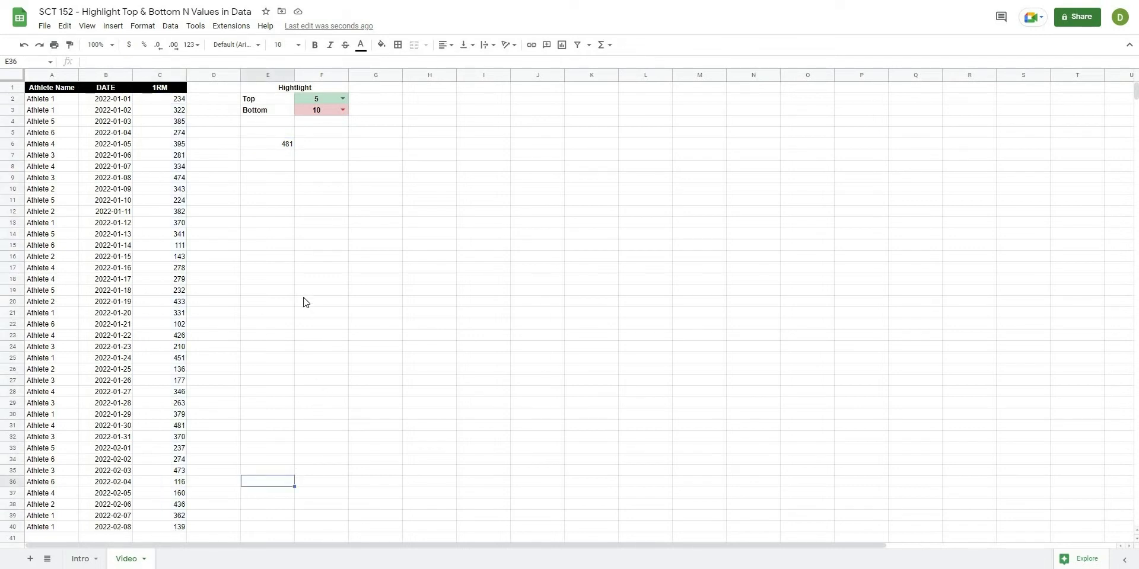
Change the E6 formula to =large(C2:C40, 5) so it returns 436.
click(372, 178)
click(284, 147)
click(142, 62)
text(F2)
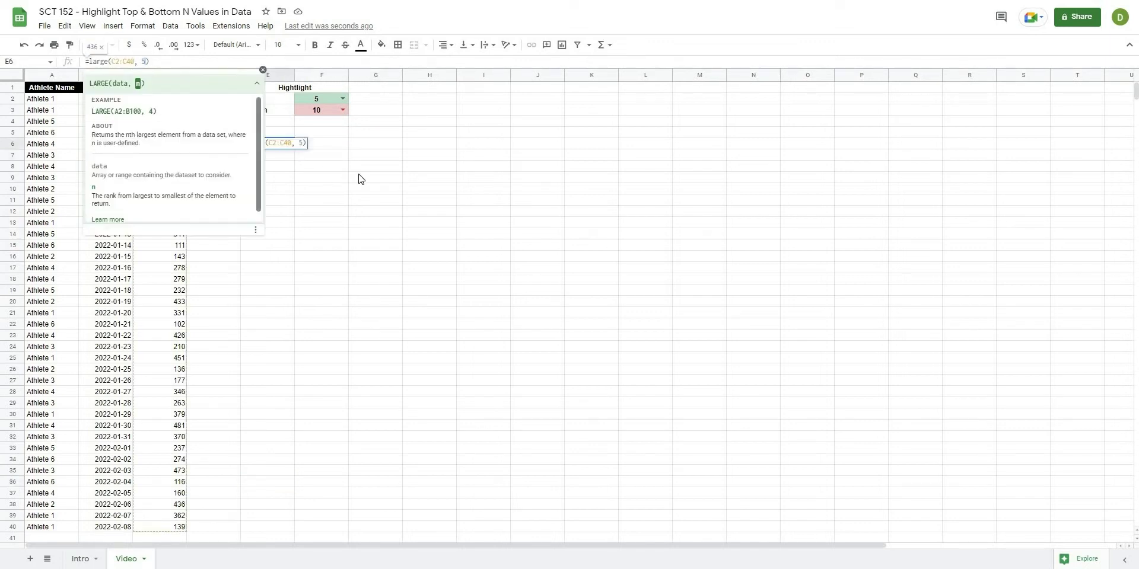
click(352, 173)
click(286, 147)
click(287, 168)
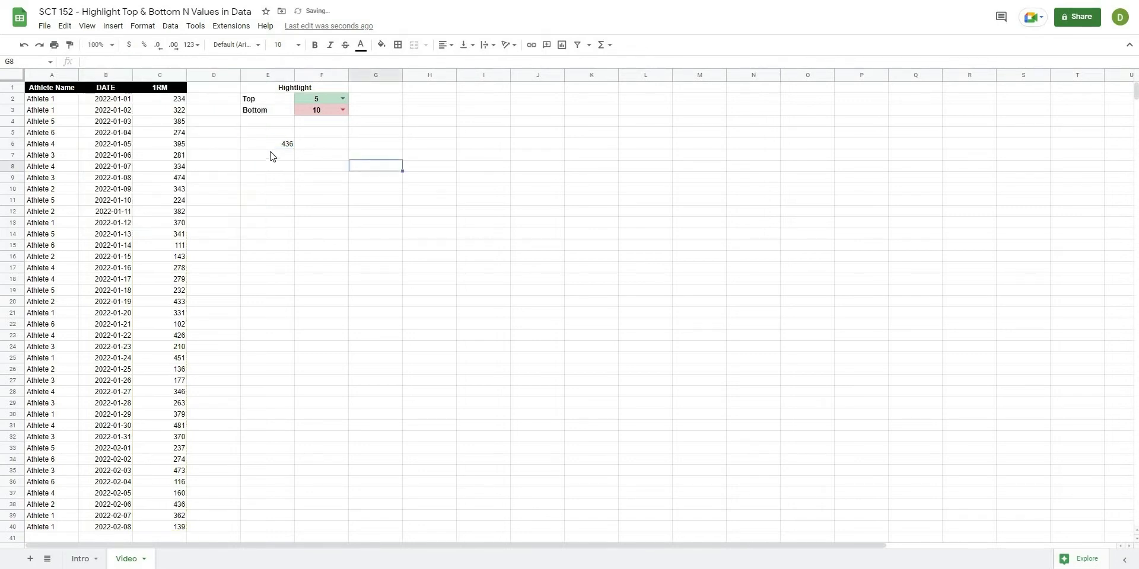
click(269, 145)
click(343, 158)
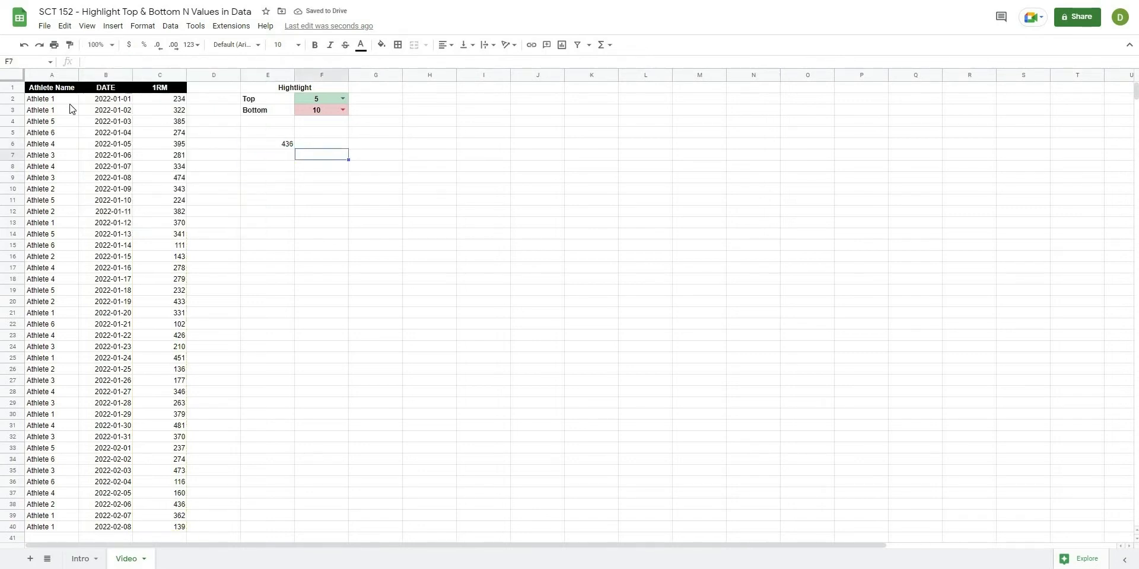
Recheck the E6 formula and try selecting the first data row across A–C.
drag(54, 102, 144, 127)
click(132, 145)
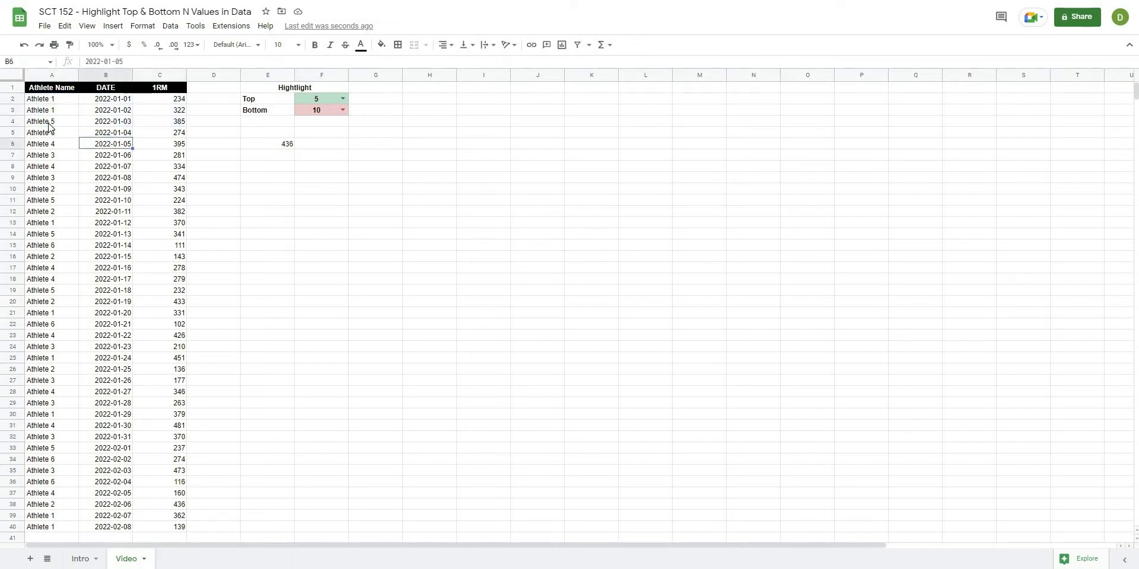
click(289, 148)
click(347, 214)
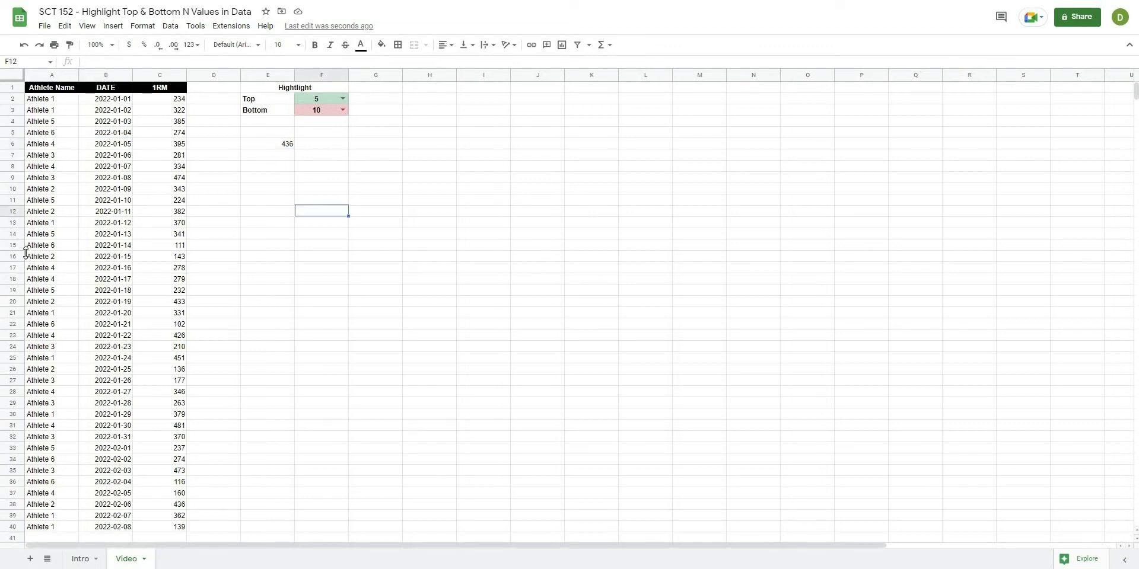
click(290, 147)
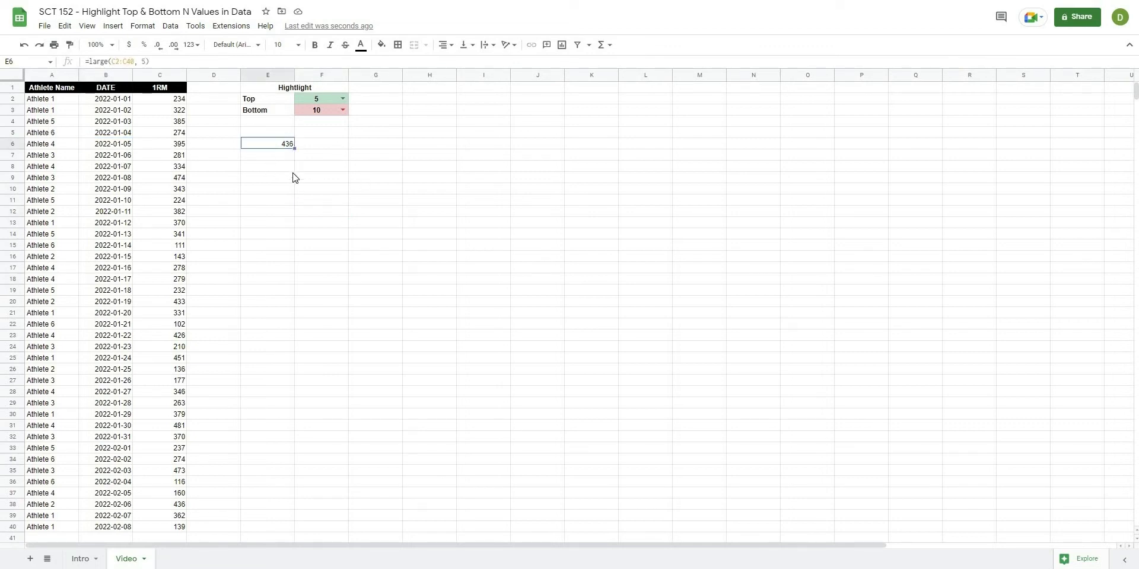
click(294, 220)
key(Up)
key(Up)
key(Up)
key(Up)
key(Up)
key(Up)
key(Right)
key(Right)
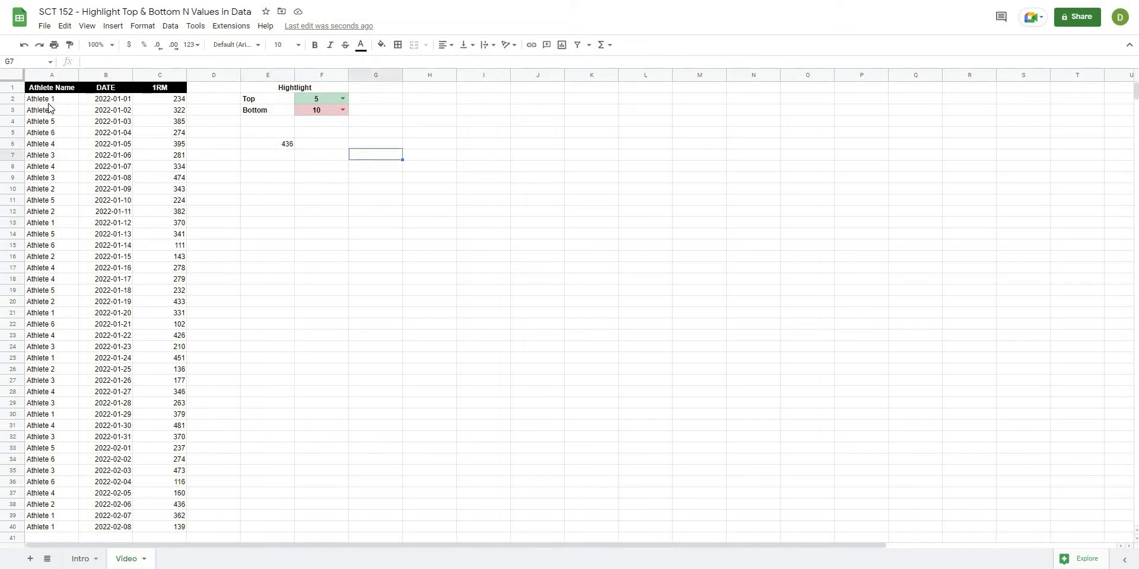
Select the athlete rows A2:C40 and start a conditional formatting rule from the Format menu.
drag(48, 99, 169, 99)
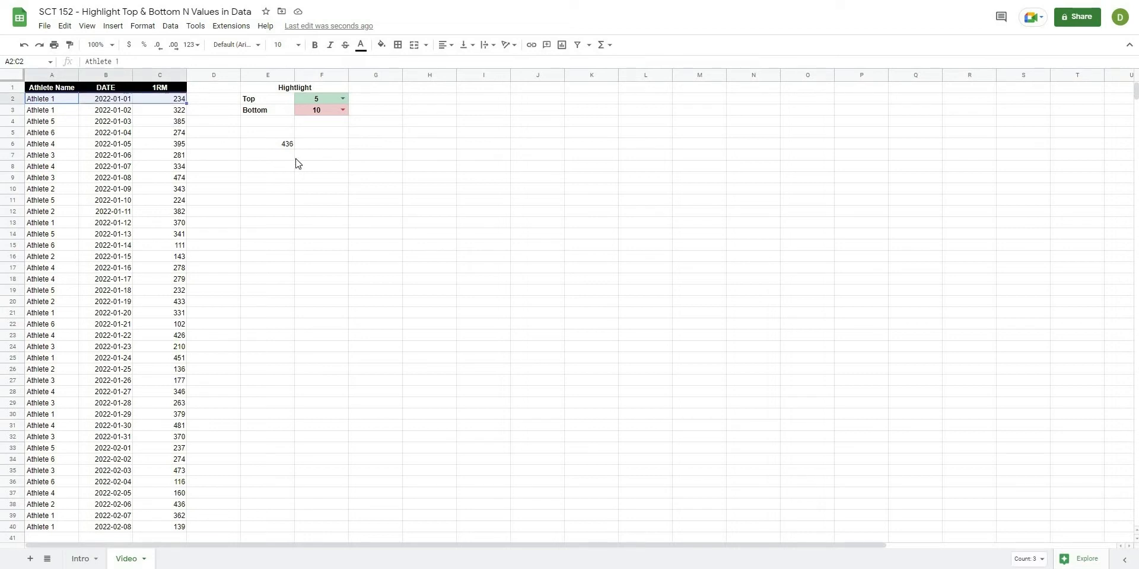
click(323, 177)
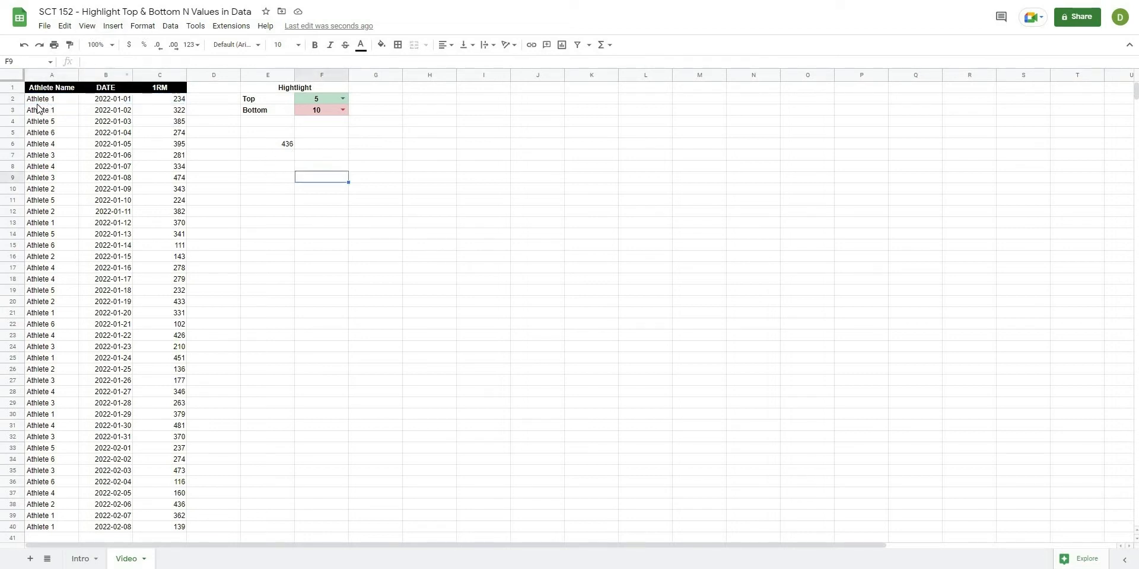
drag(40, 104, 176, 534)
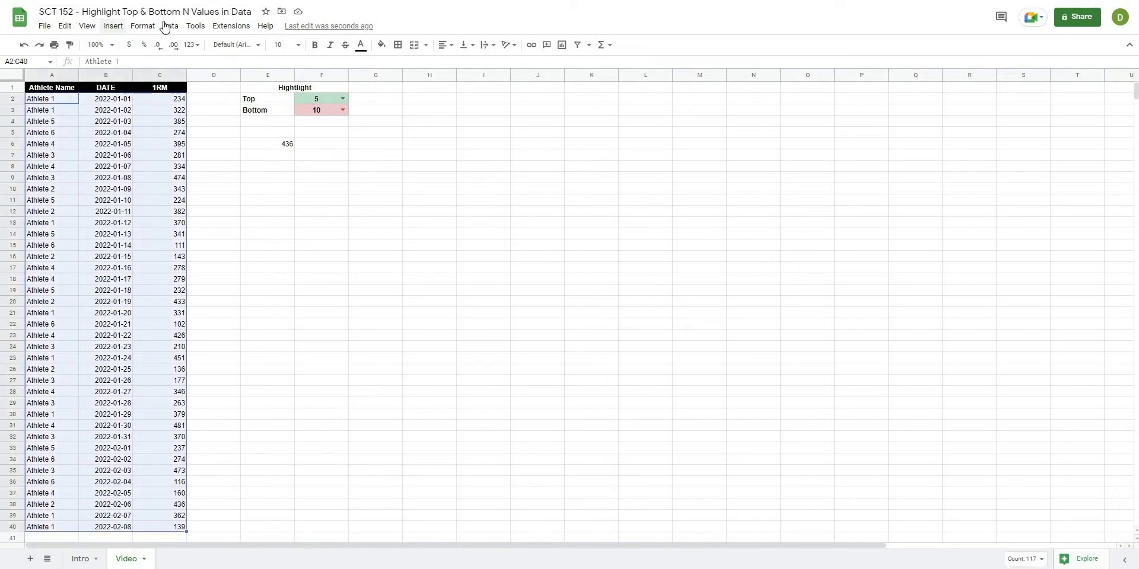
click(143, 26)
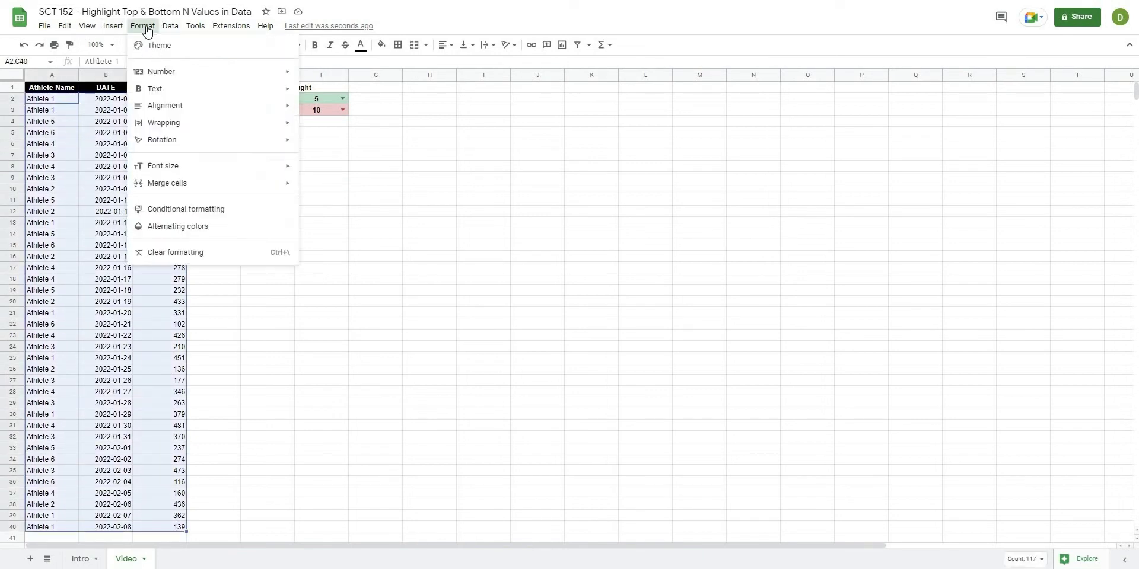
click(163, 210)
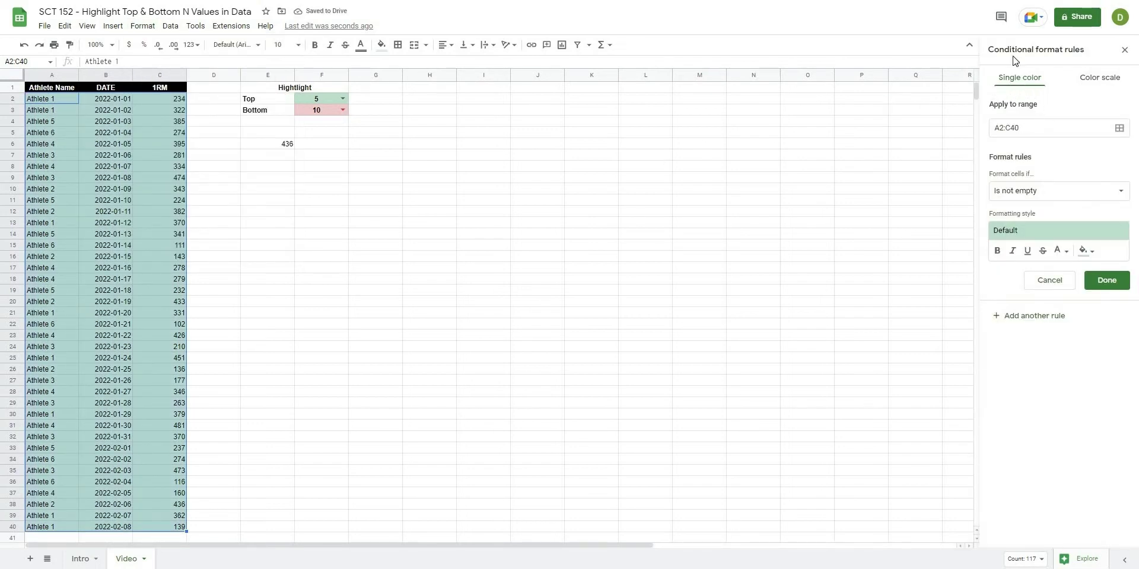
Save a 'Custom formula is' rule =$C2 >= large($C$2:$C$40, $F$2) for A2:C40.
click(1015, 198)
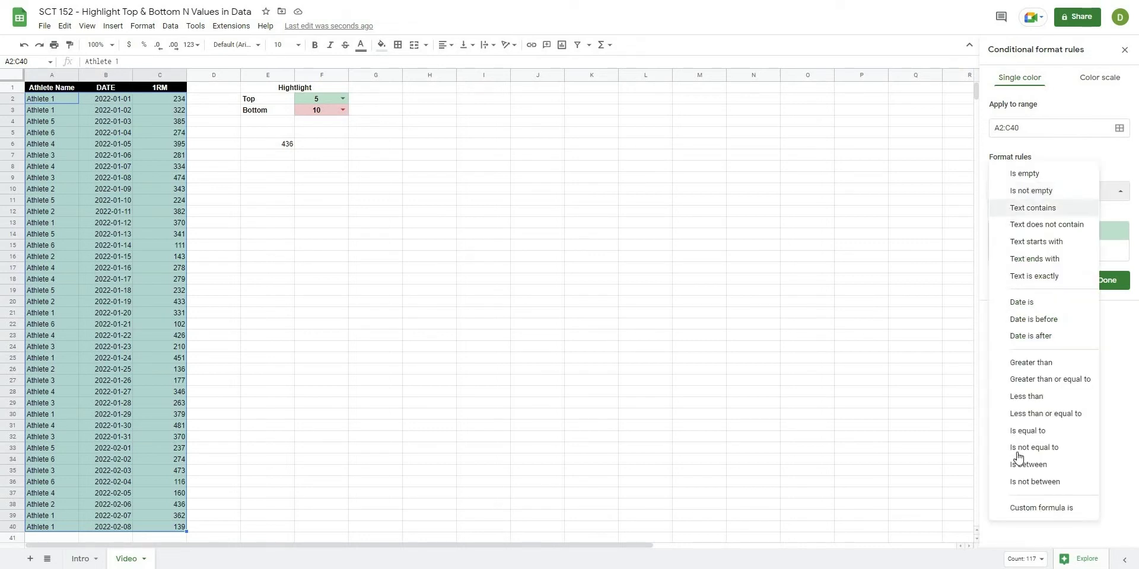
key(Return)
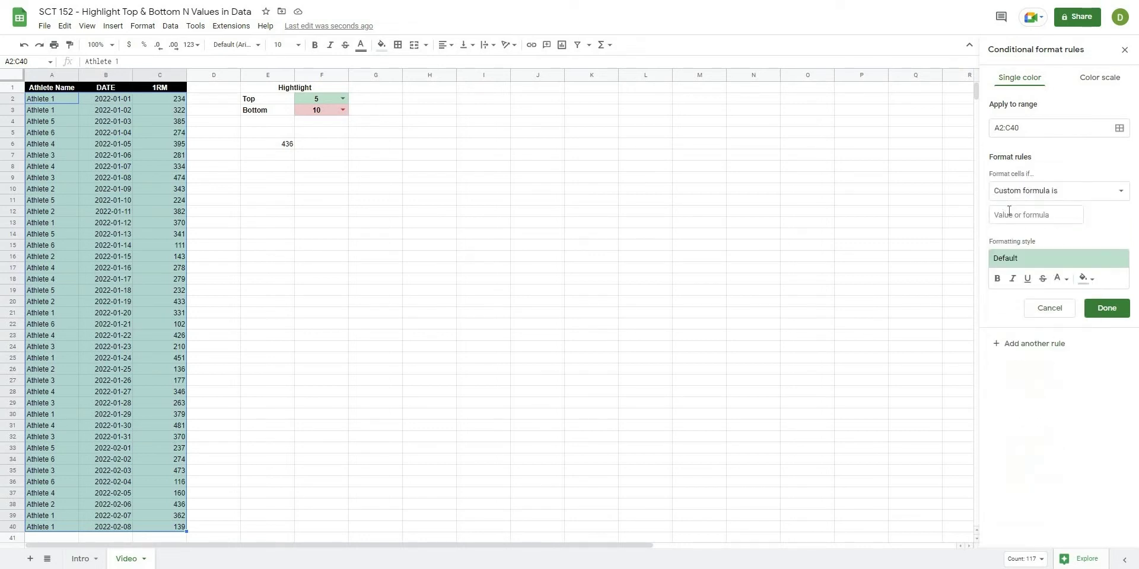
click(1009, 212)
text(=)
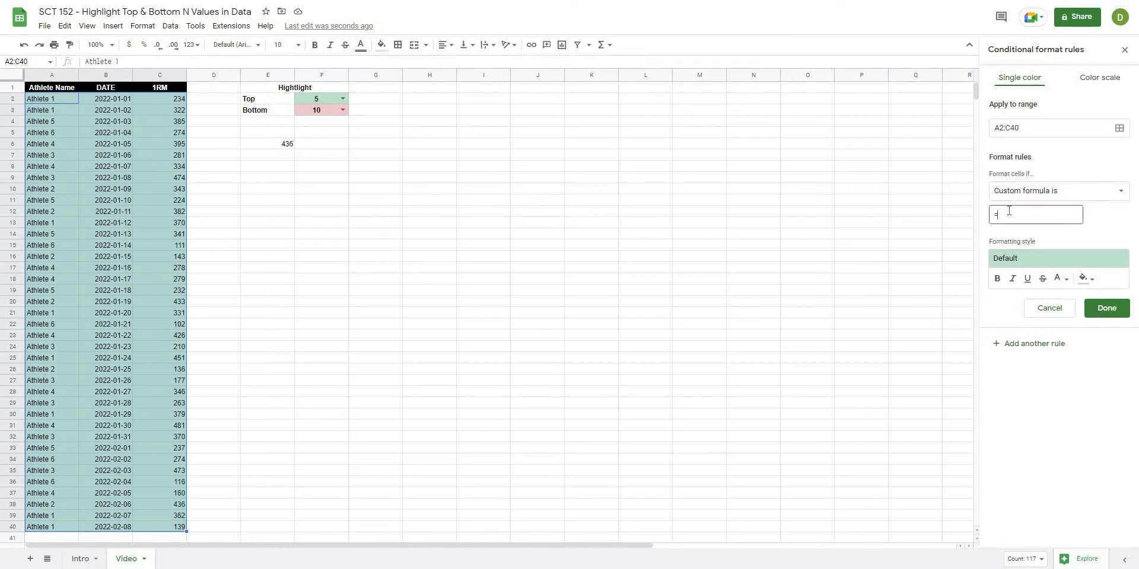
text($C2 >= la)
text(rge()
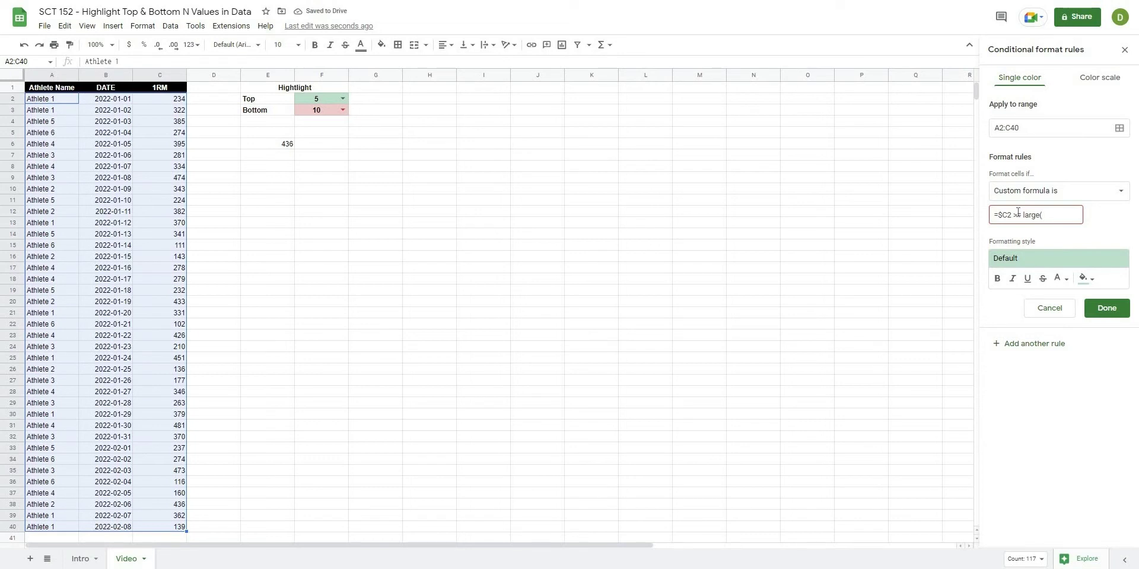
text($C)
text($2:$C$40,)
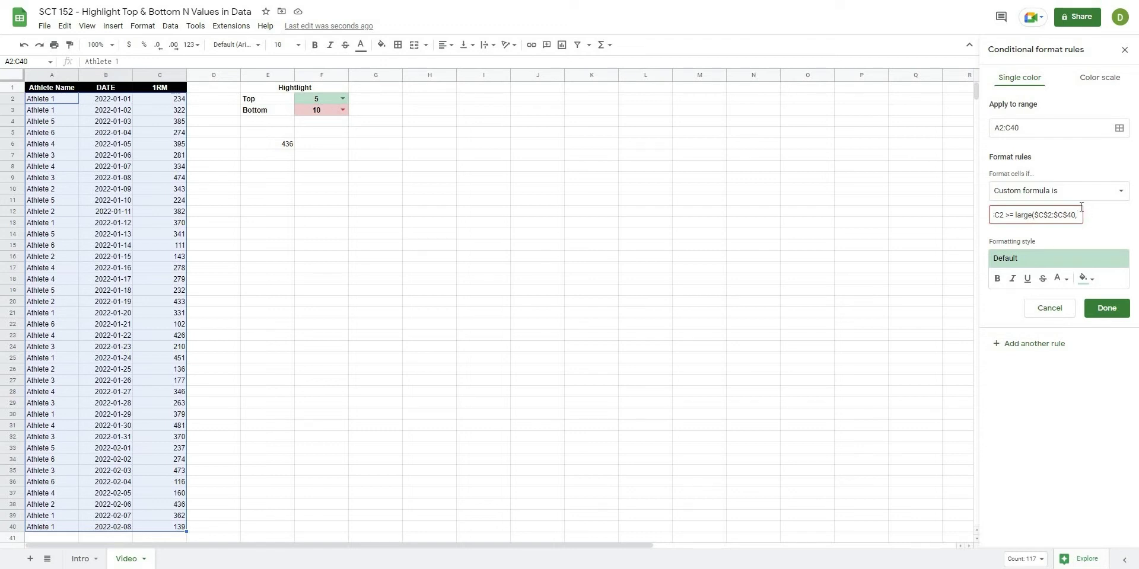
text($F$2))
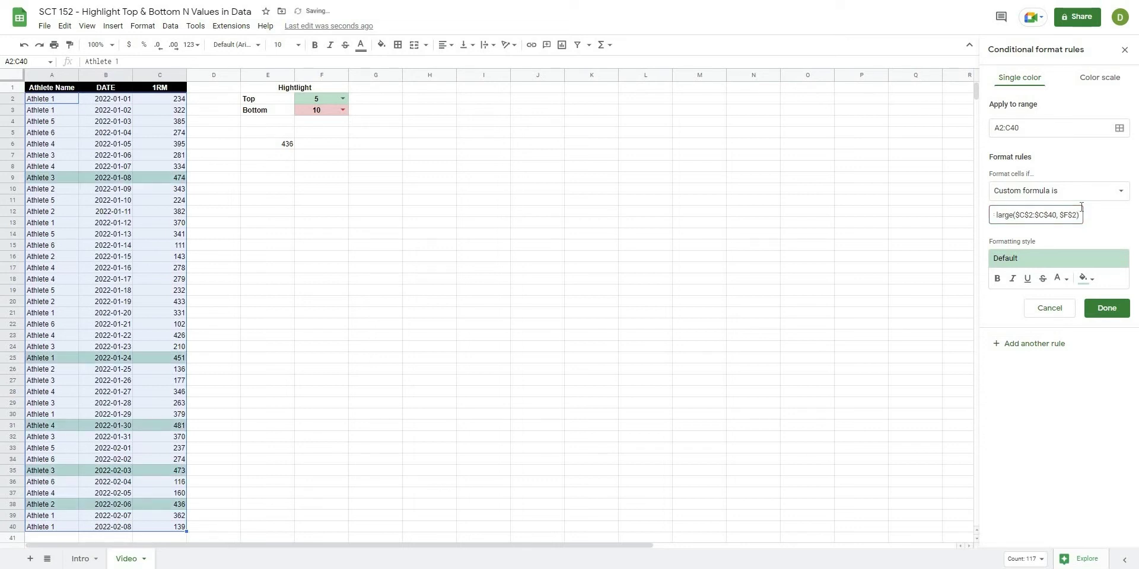
click(1104, 310)
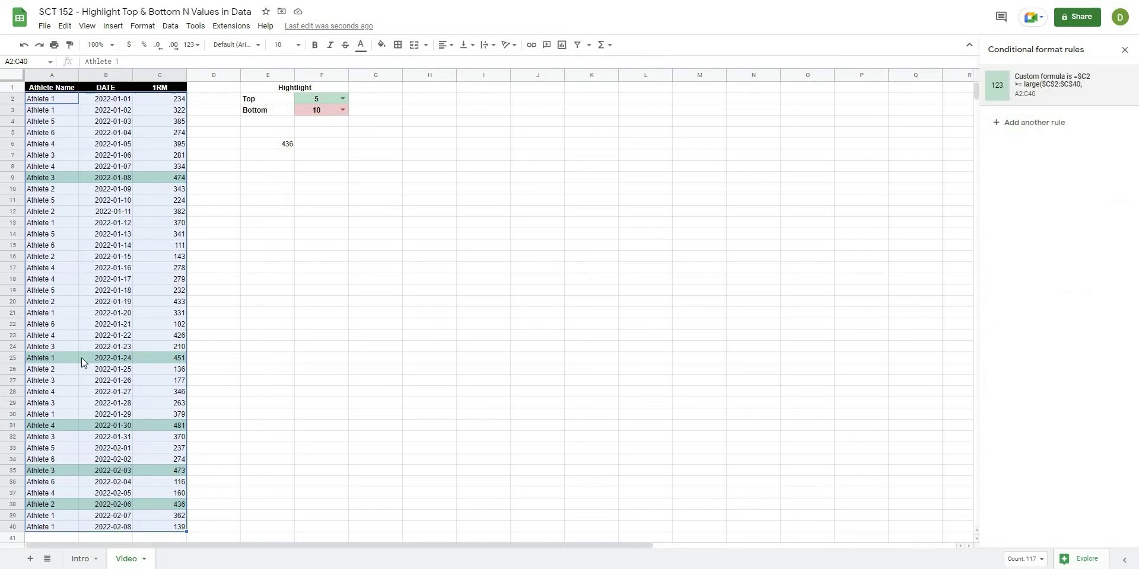
Review the E6 formula unchanged and select the five green 1RM values, from 436 to 474.
click(267, 200)
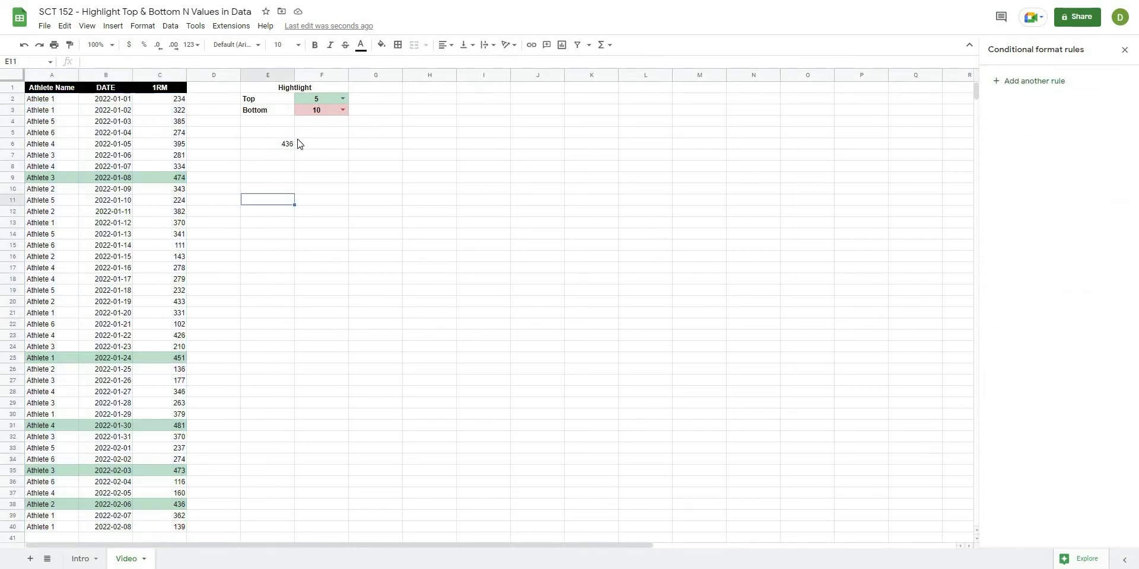
click(284, 146)
click(144, 62)
double_click(145, 62)
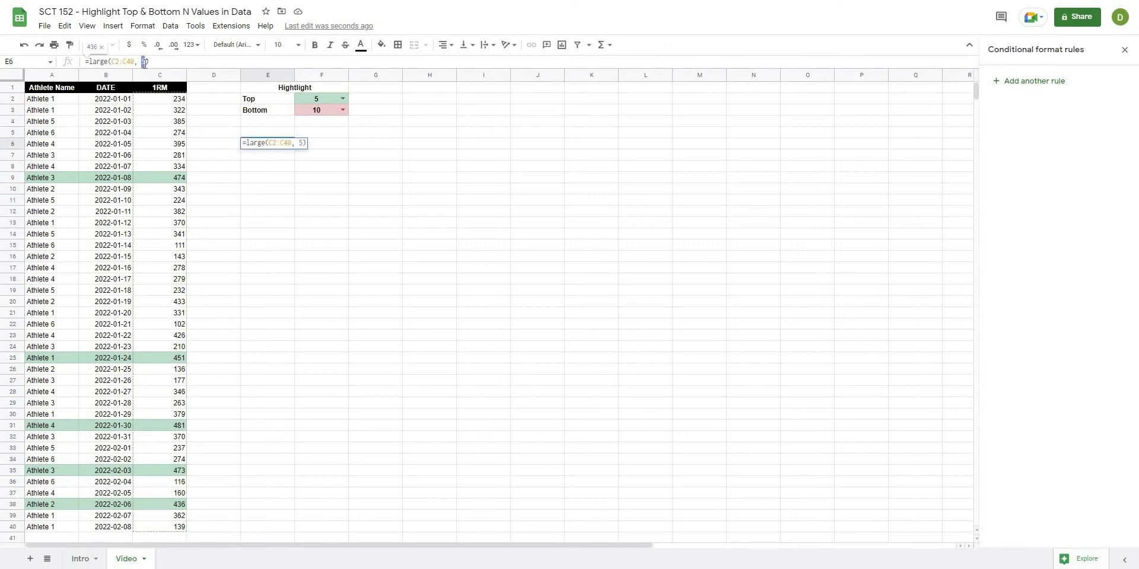
key(Escape)
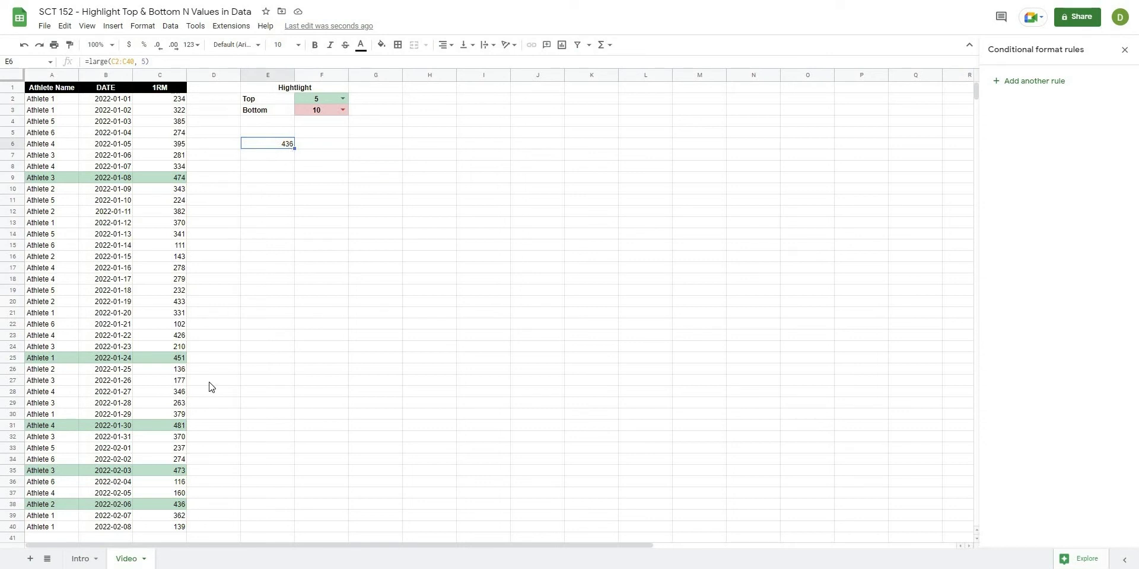
click(184, 504)
ctrl+click(176, 472)
ctrl+click(180, 425)
ctrl+click(178, 358)
ctrl+click(171, 181)
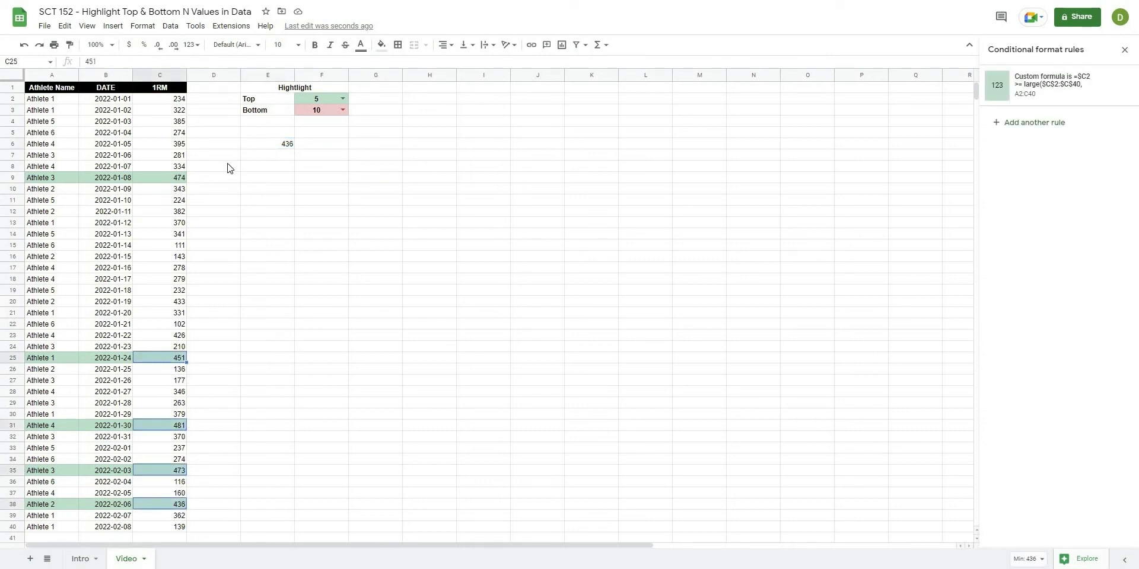
Set the Top drop-down in F2 to 10.
click(336, 217)
click(342, 99)
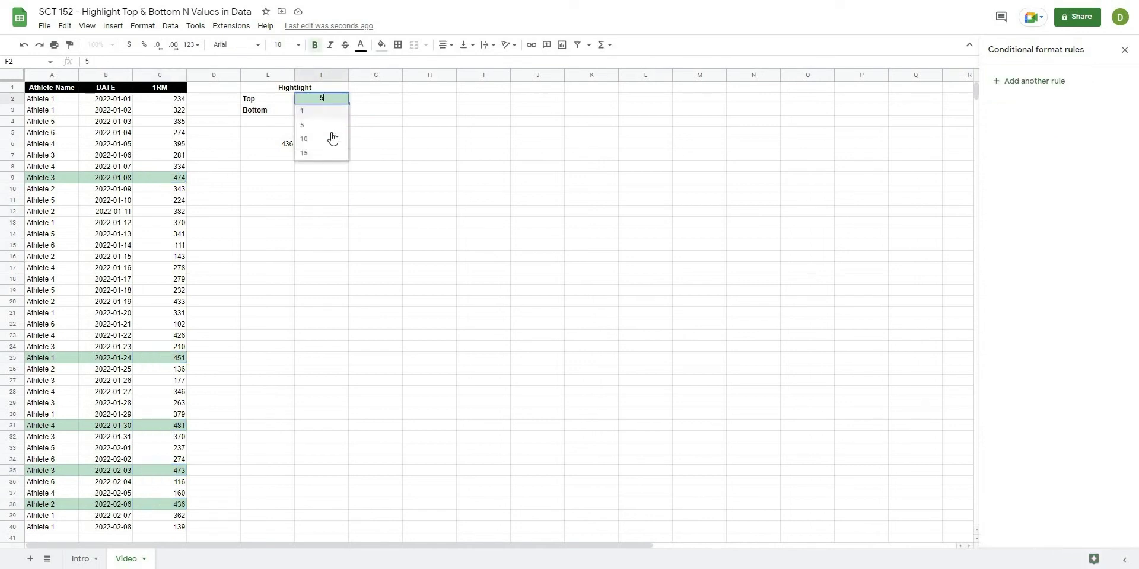
click(338, 141)
click(359, 177)
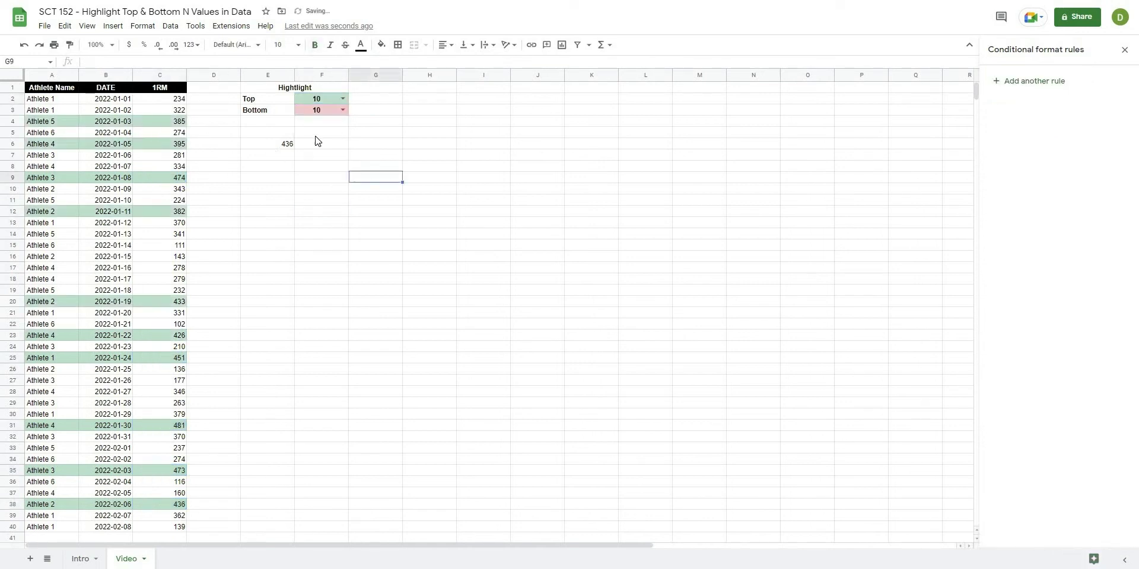
Change the rank in E6's LARGE formula from 5 to 10 so it returns 382.
click(289, 146)
double_click(145, 62)
text(10)
key(Return)
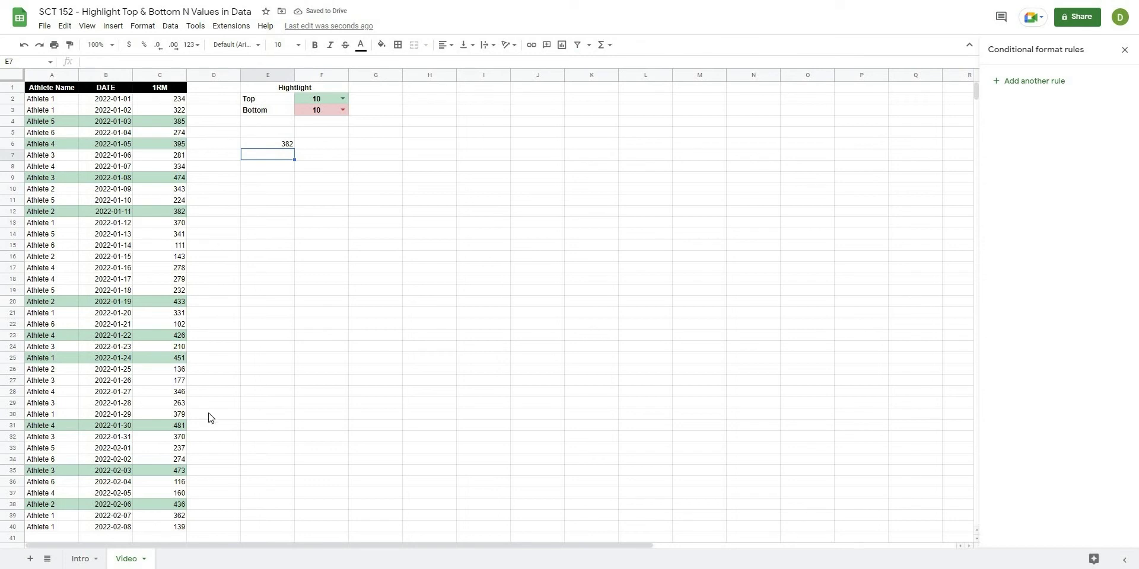
click(335, 100)
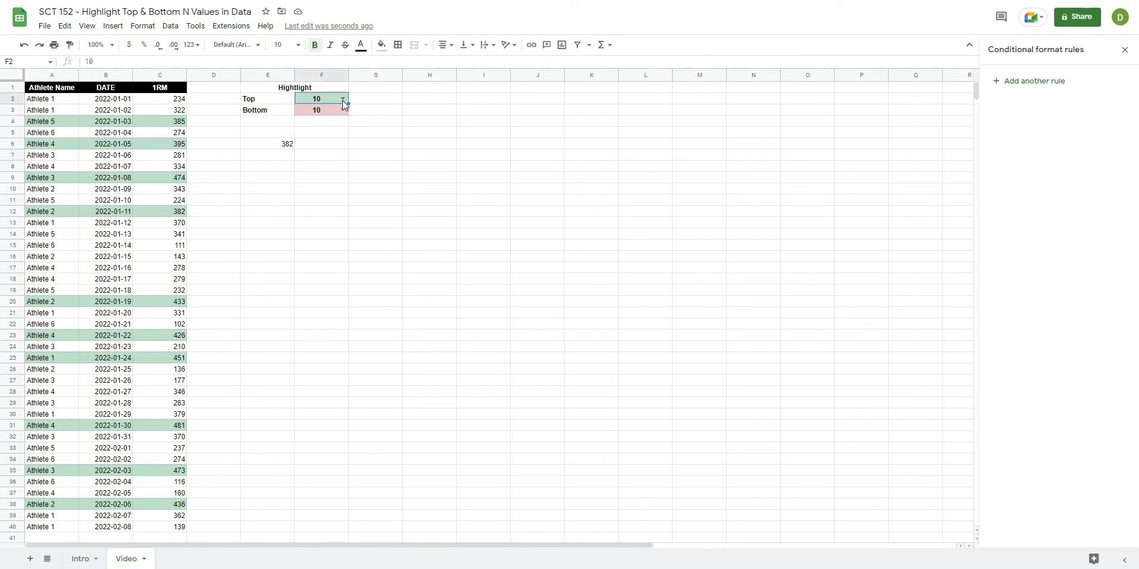
click(51, 101)
drag(176, 507, 181, 528)
click(1052, 85)
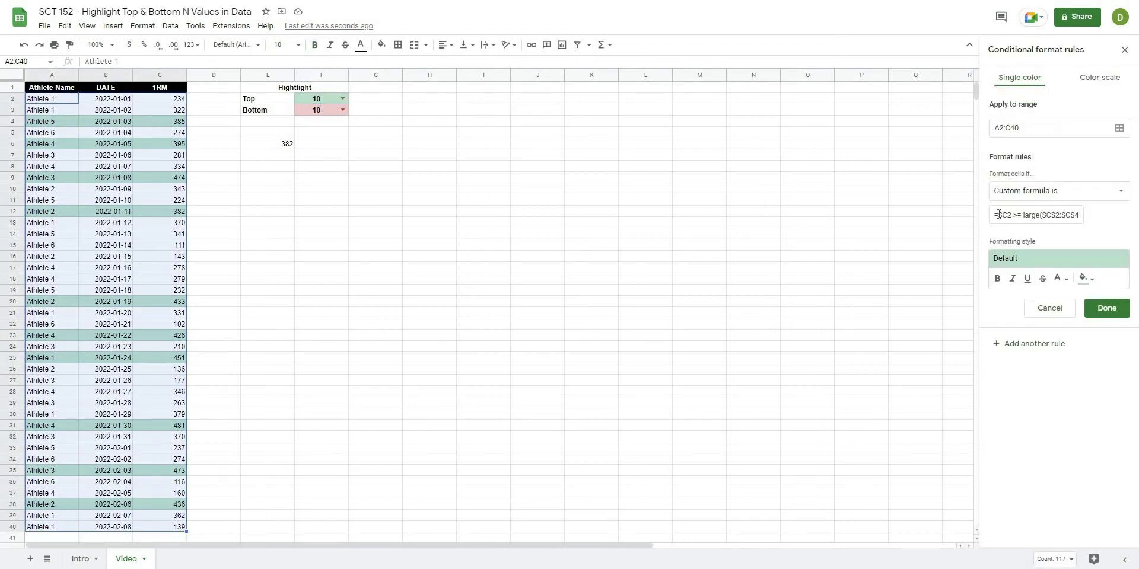
drag(997, 214, 1014, 216)
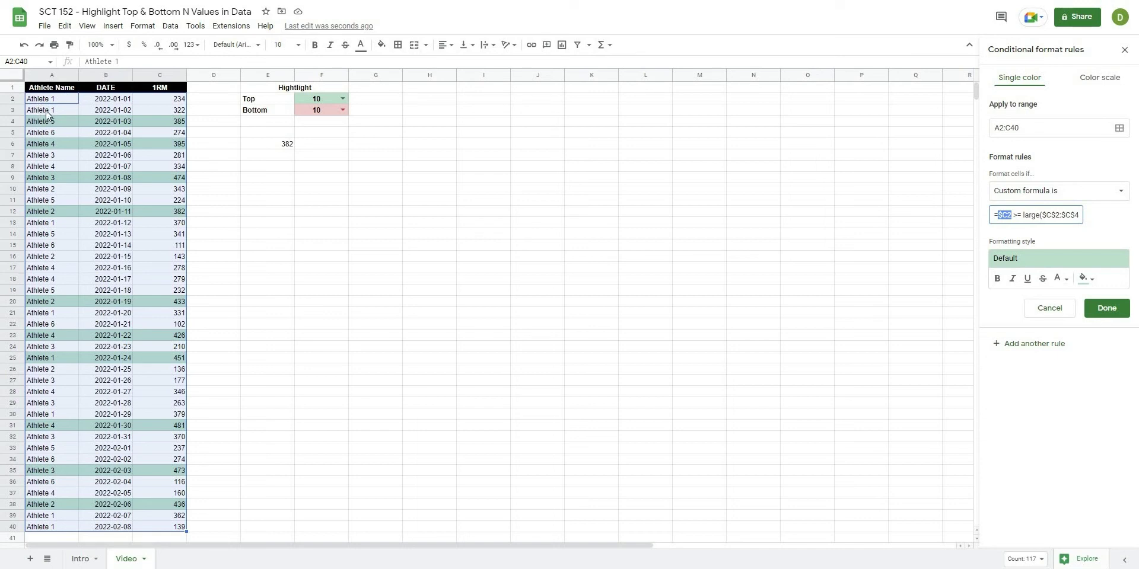
click(1023, 216)
mouse_move(1042, 216)
mouse_down()
mouse_move(1071, 216)
mouse_move(1055, 215)
mouse_up()
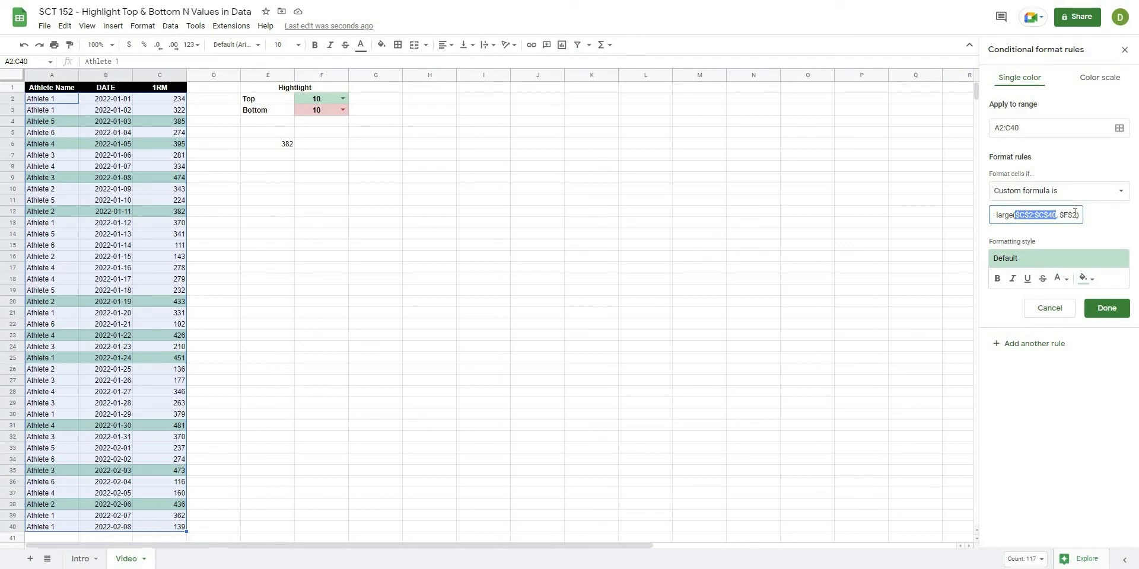
drag(1060, 215, 1077, 215)
click(1099, 309)
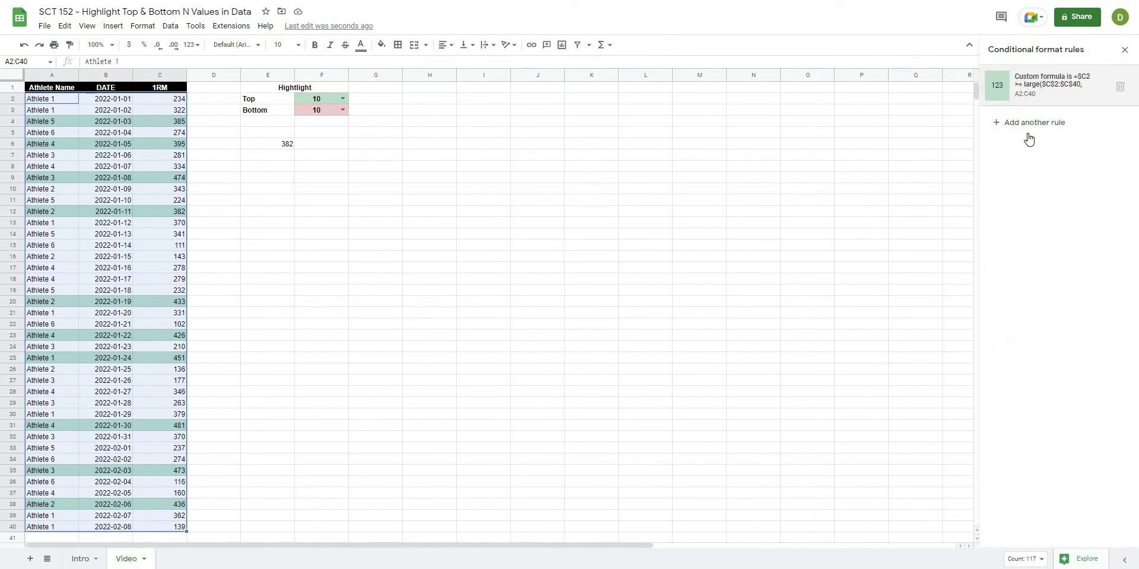
Reselect A2:C40 and add a custom-formula rule =$C2<=small($C$2:$C$40,$F$3).
click(270, 199)
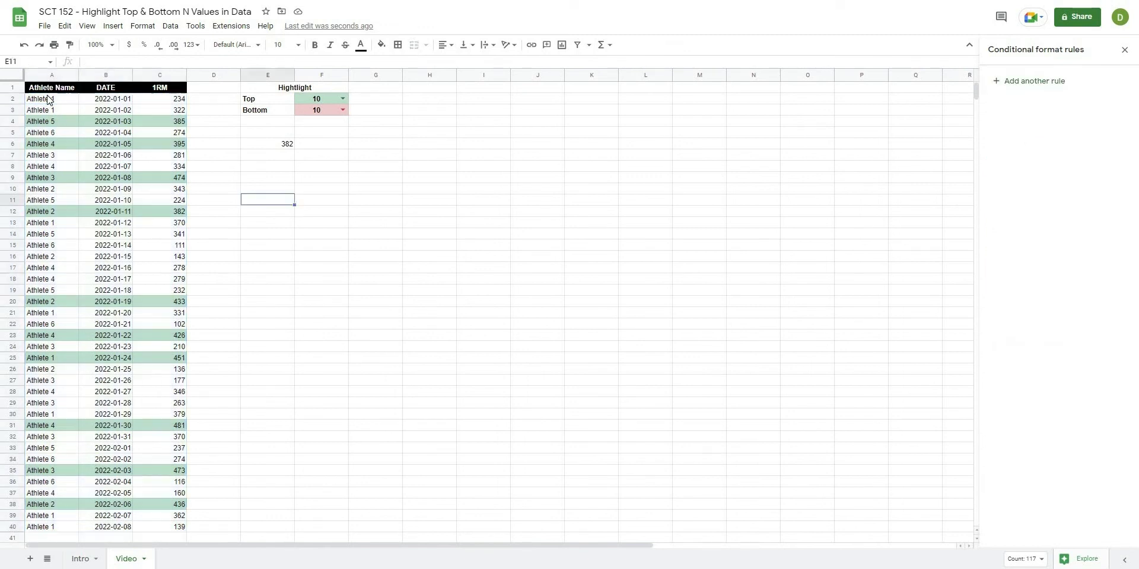
drag(50, 99, 176, 527)
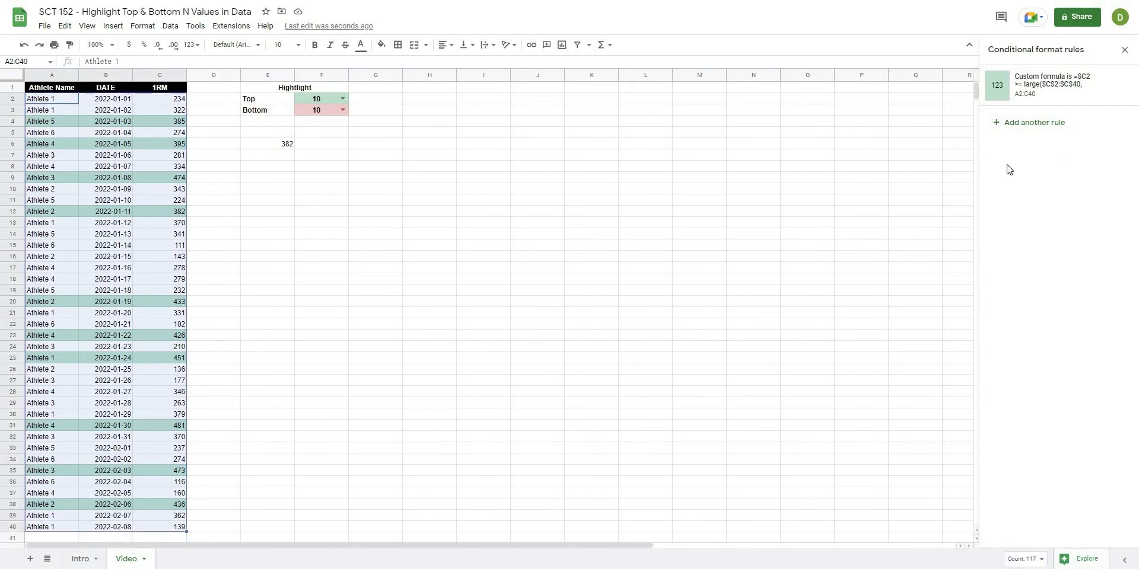
click(1016, 125)
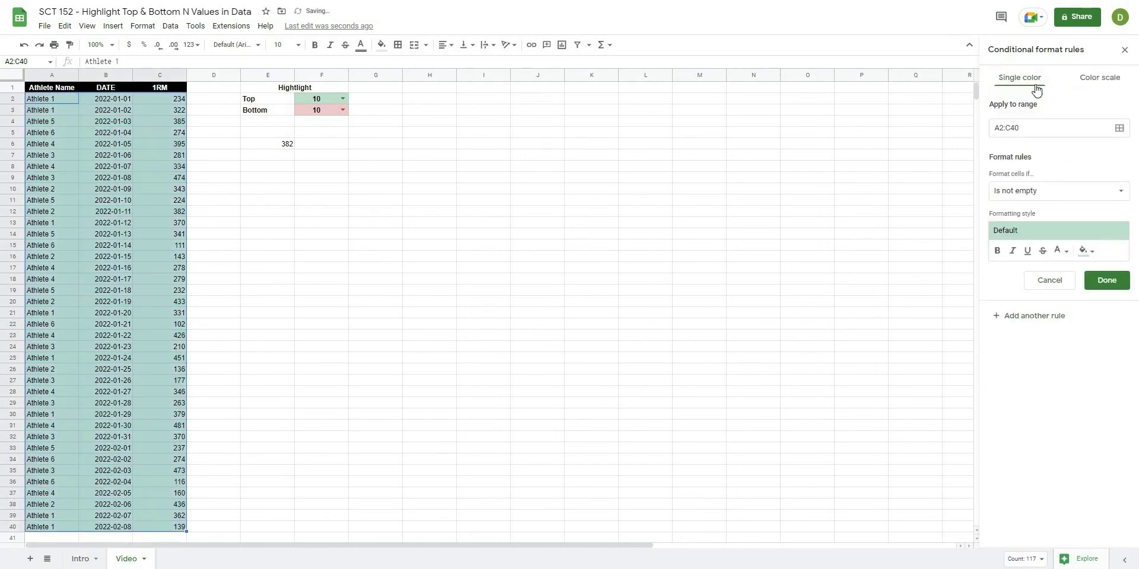
click(1004, 192)
click(1016, 508)
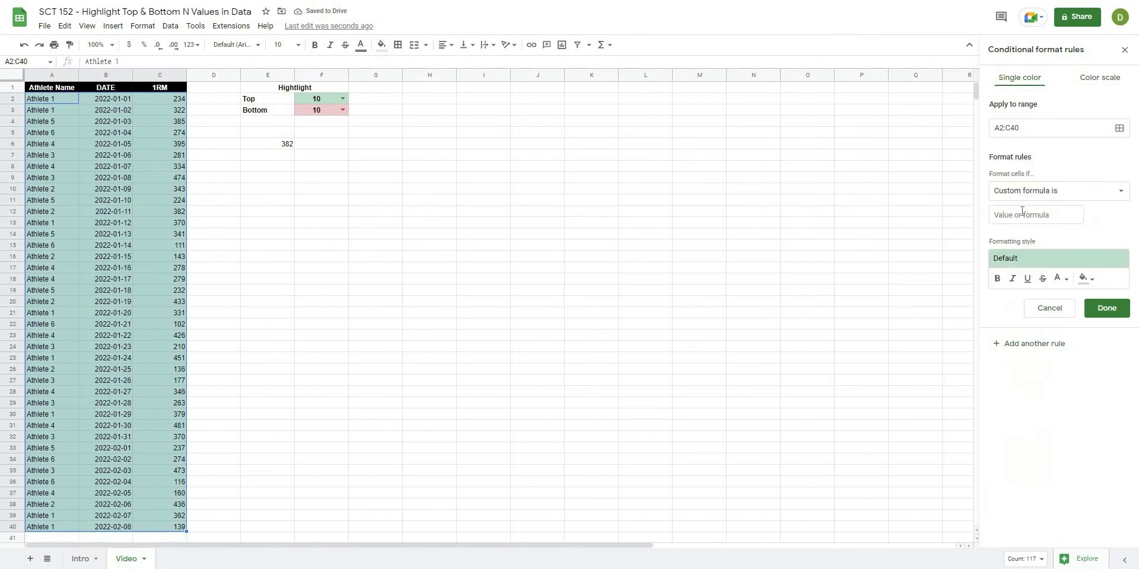
click(1022, 213)
text(= $C2 <)
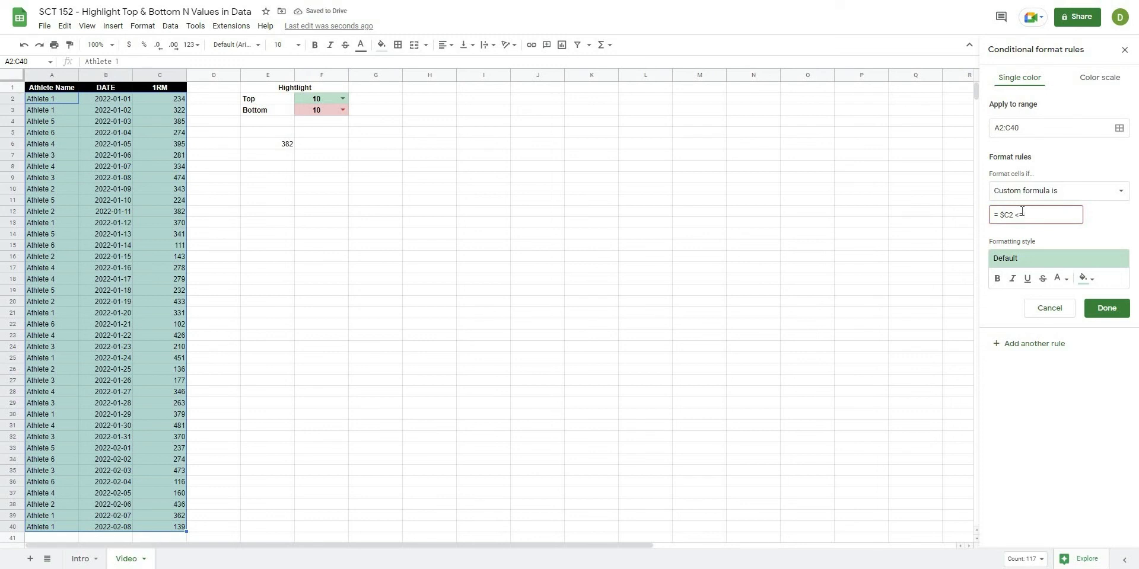
text(=small($C$2:$C$40)
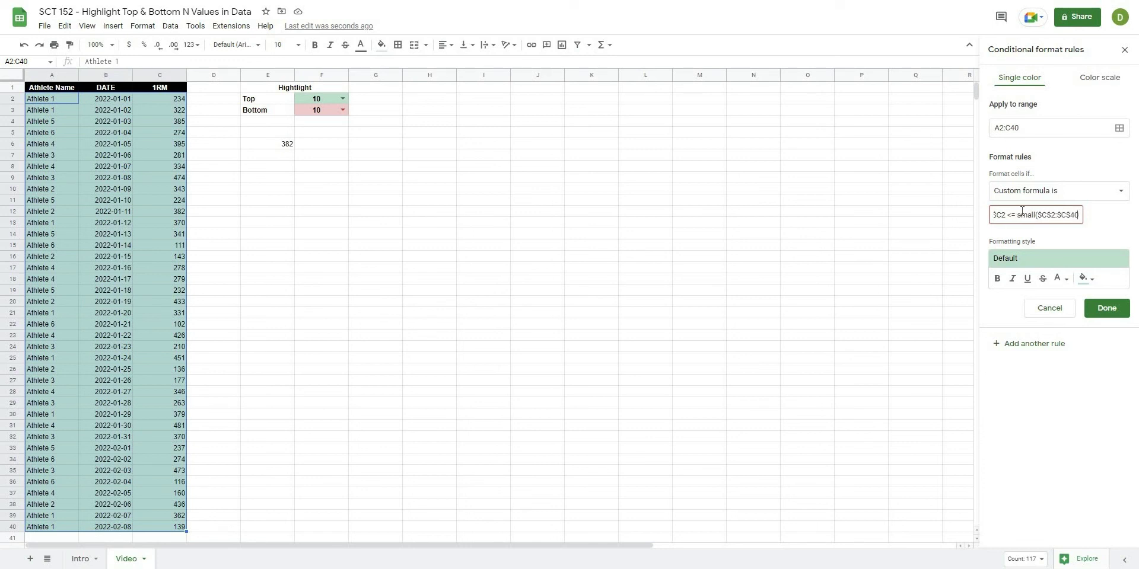
text(, $F$3))
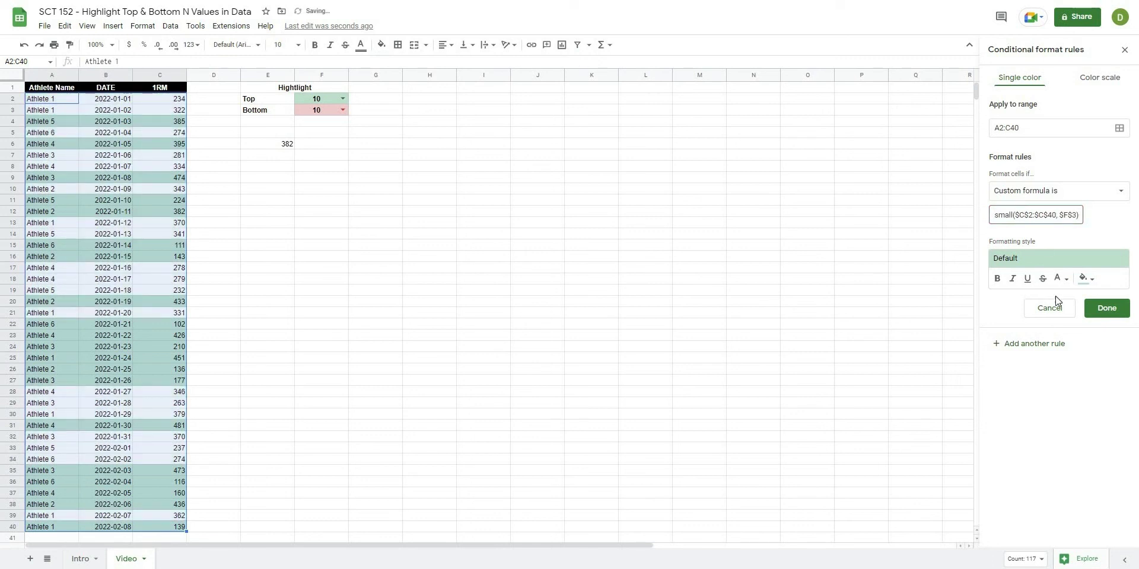
Give the bottom-rows rule a light pink fill, save it, and close the rules panel.
click(1085, 278)
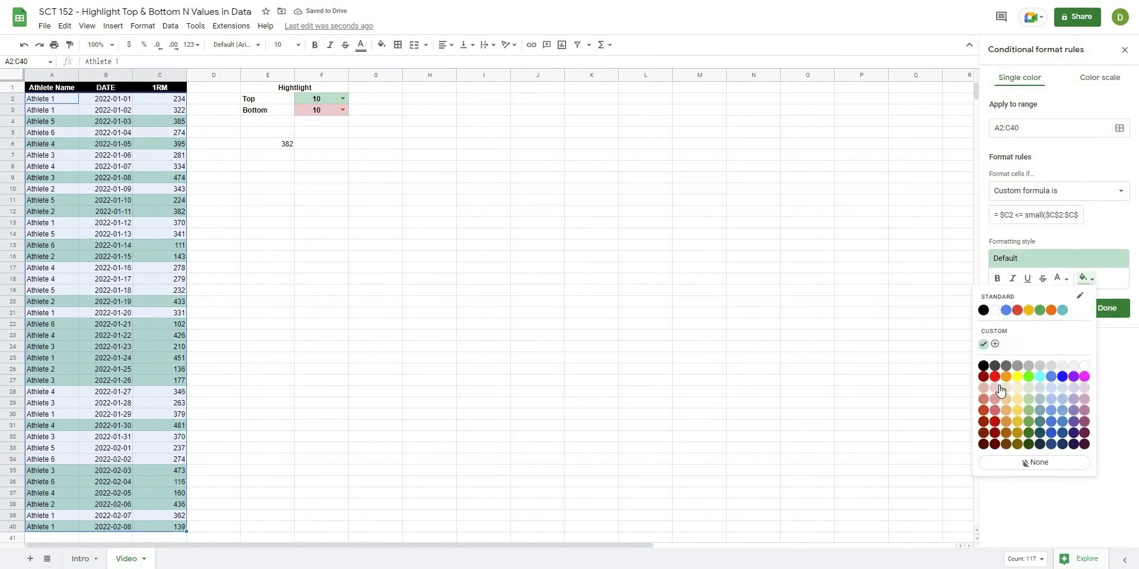
click(998, 386)
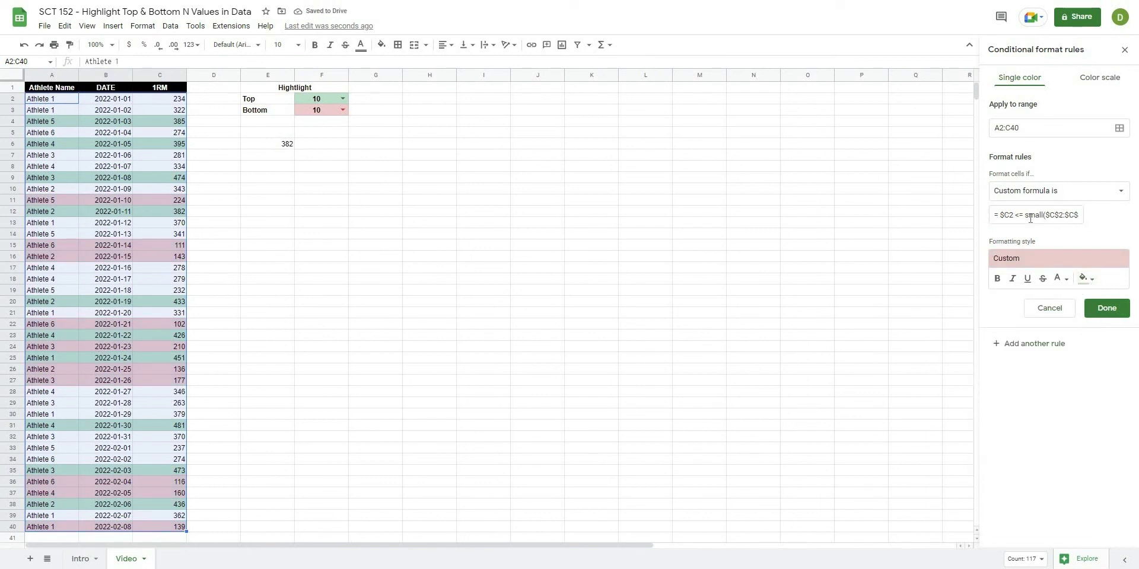
double_click(1018, 215)
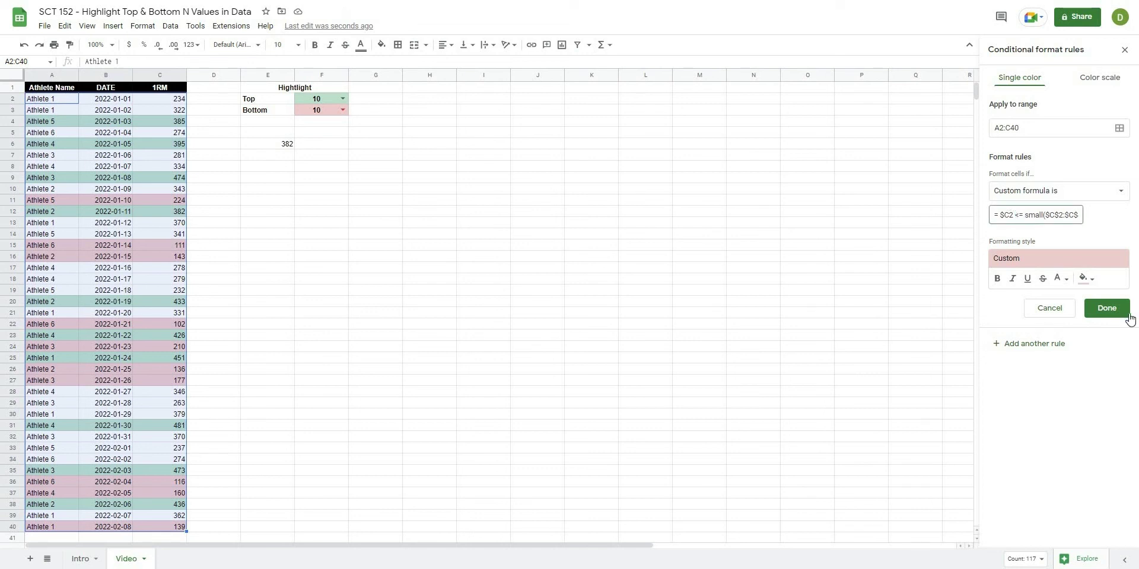
click(1103, 307)
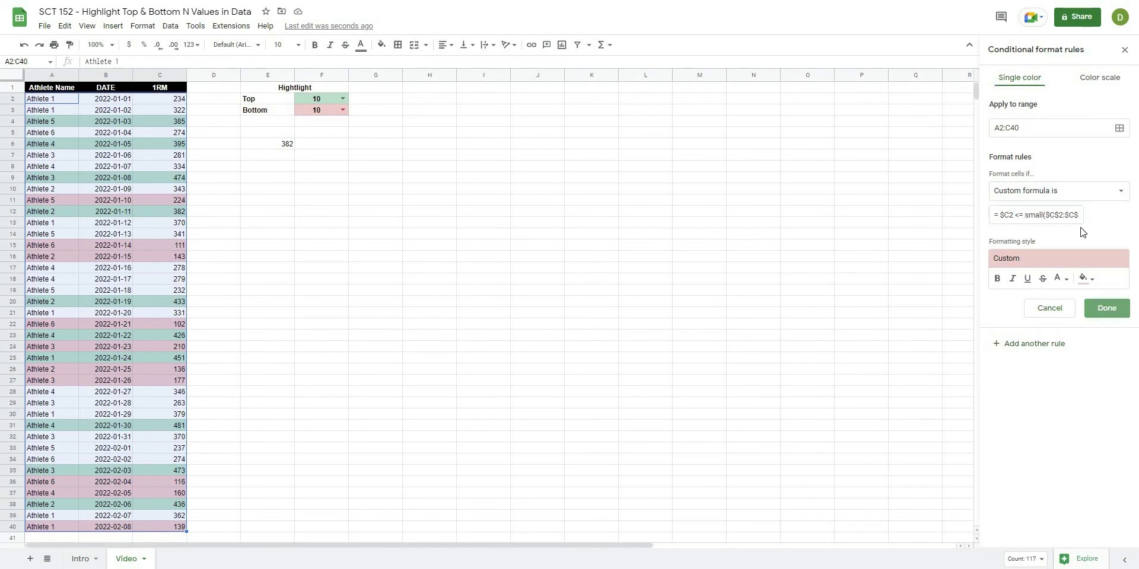
click(1125, 50)
click(343, 110)
Set Bottom to 5 and Top to 1, leaving only the 481 row green.
click(332, 136)
click(344, 99)
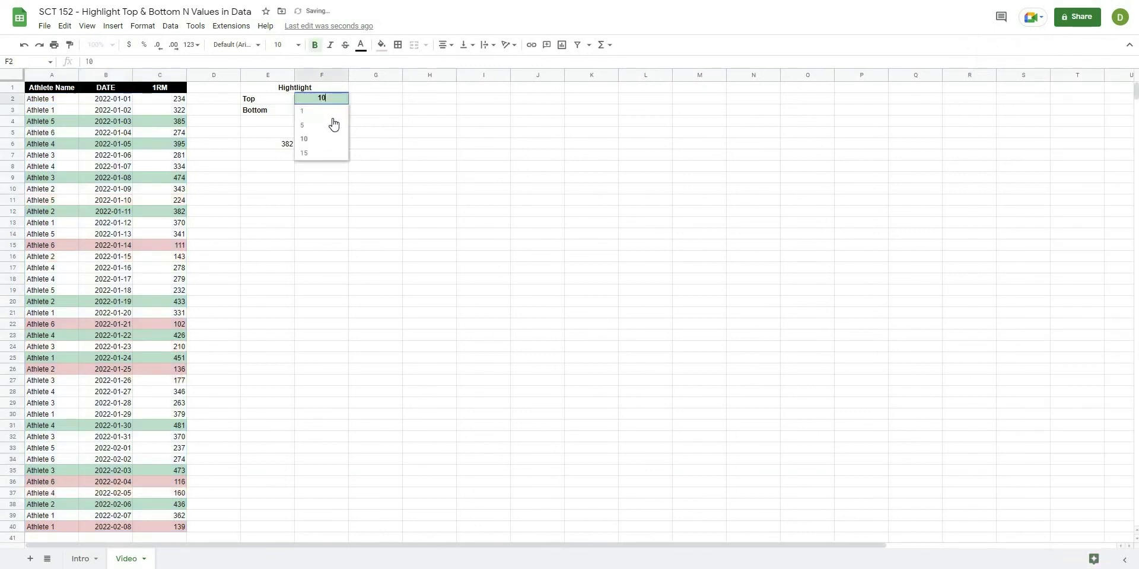
click(312, 113)
drag(267, 290, 267, 301)
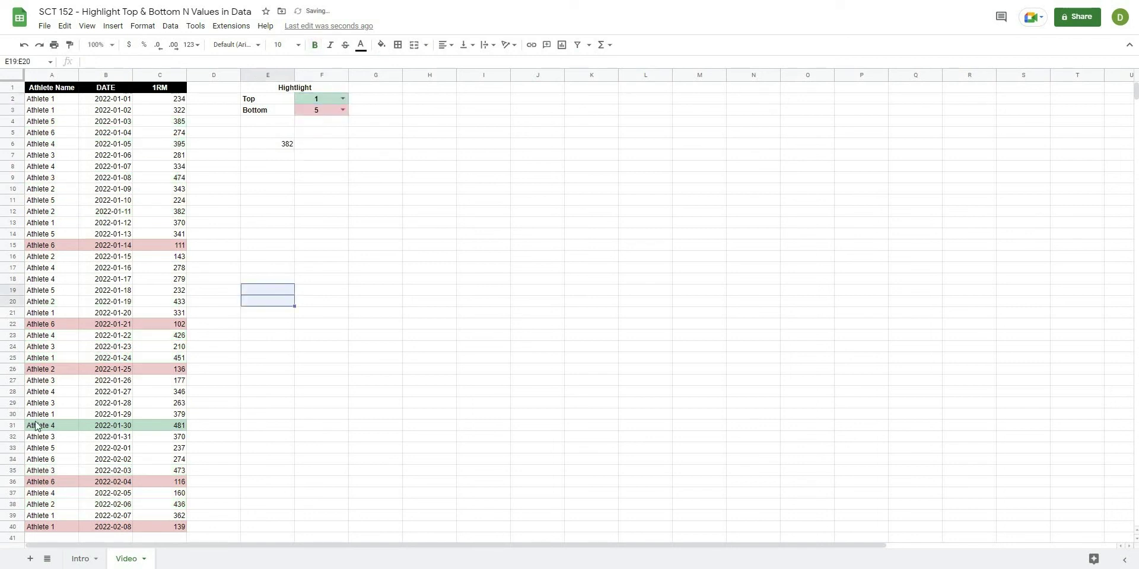
drag(52, 426, 155, 425)
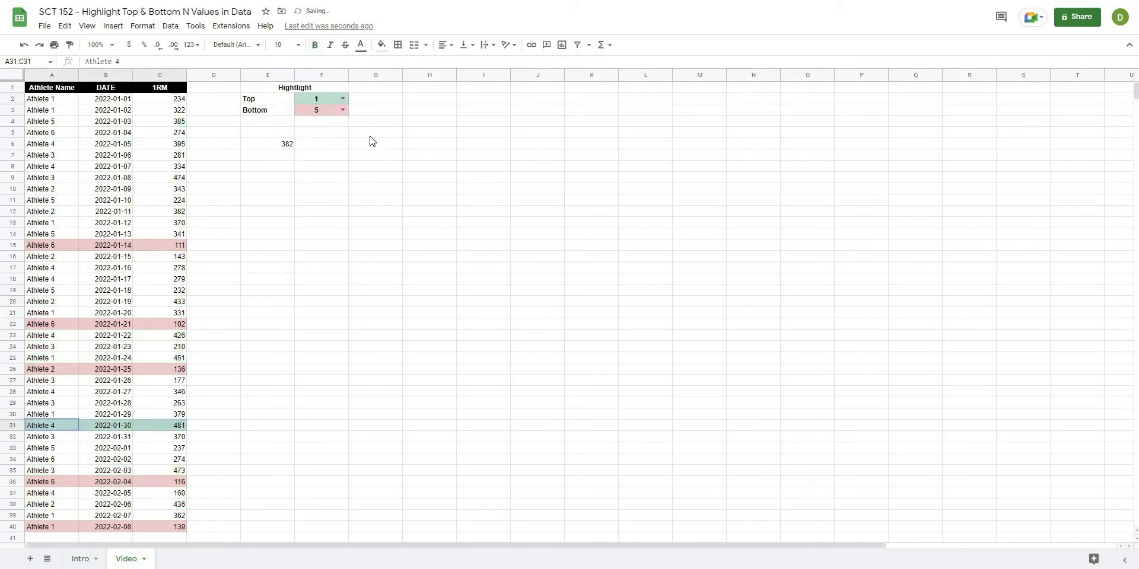
Try Bottom values 1 and 15, then return Bottom to 5.
click(343, 109)
click(340, 123)
click(344, 111)
click(344, 163)
click(343, 110)
key(Return)
click(412, 200)
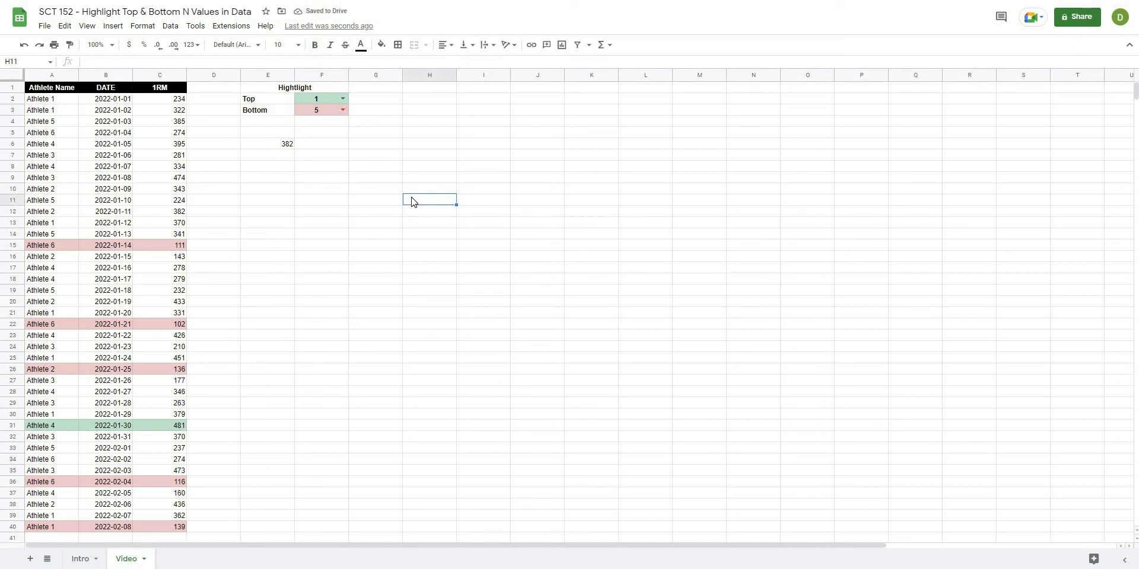